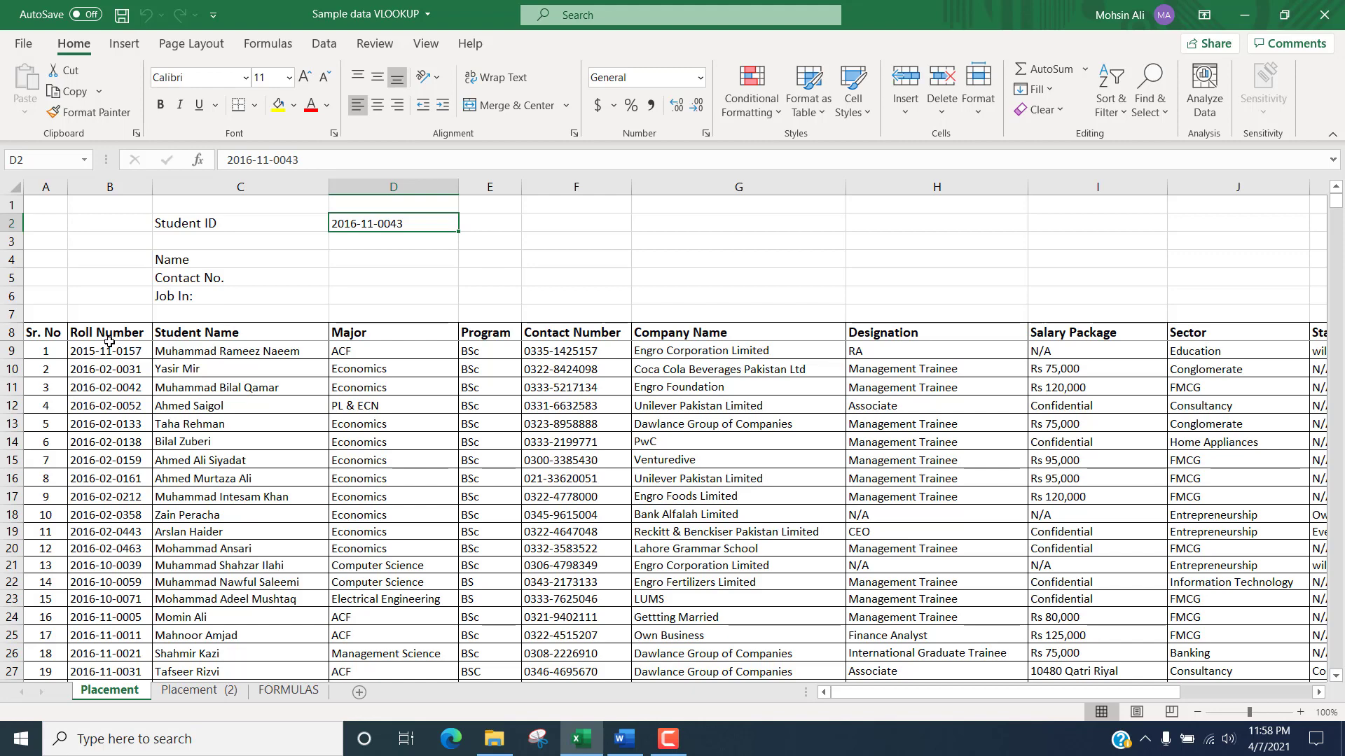
- Locate the first roll number and the Student ID cell, review the VLOOKUP syntax diagram in Word, and return to the Excel workbook
left_click(121, 350)
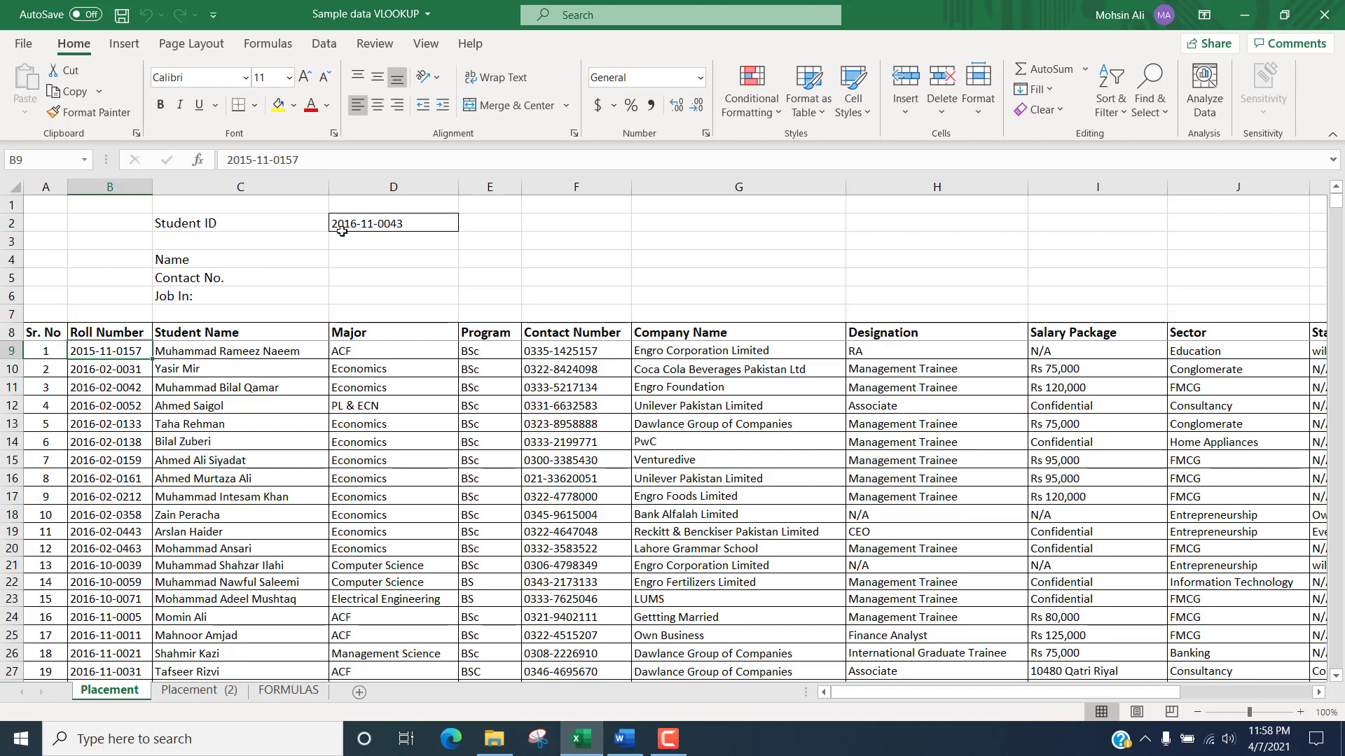
left_click(364, 226)
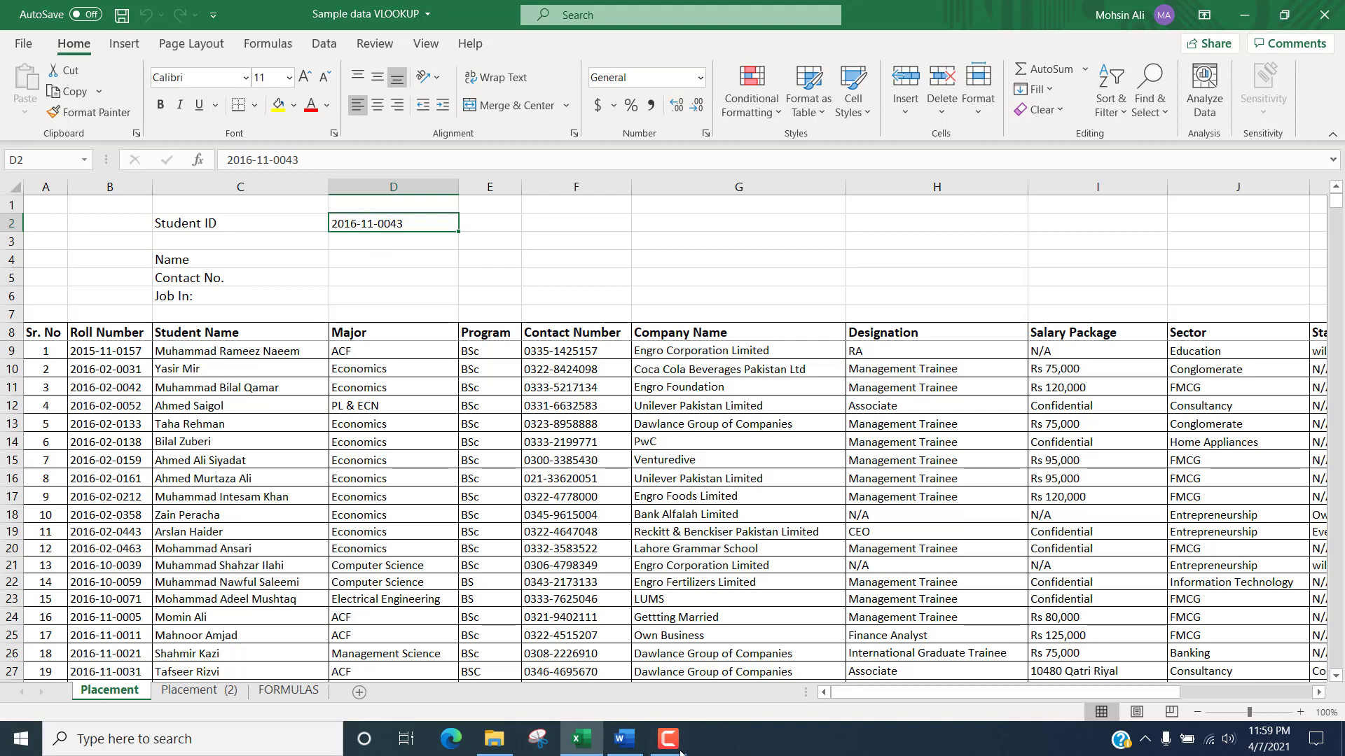
left_click(624, 739)
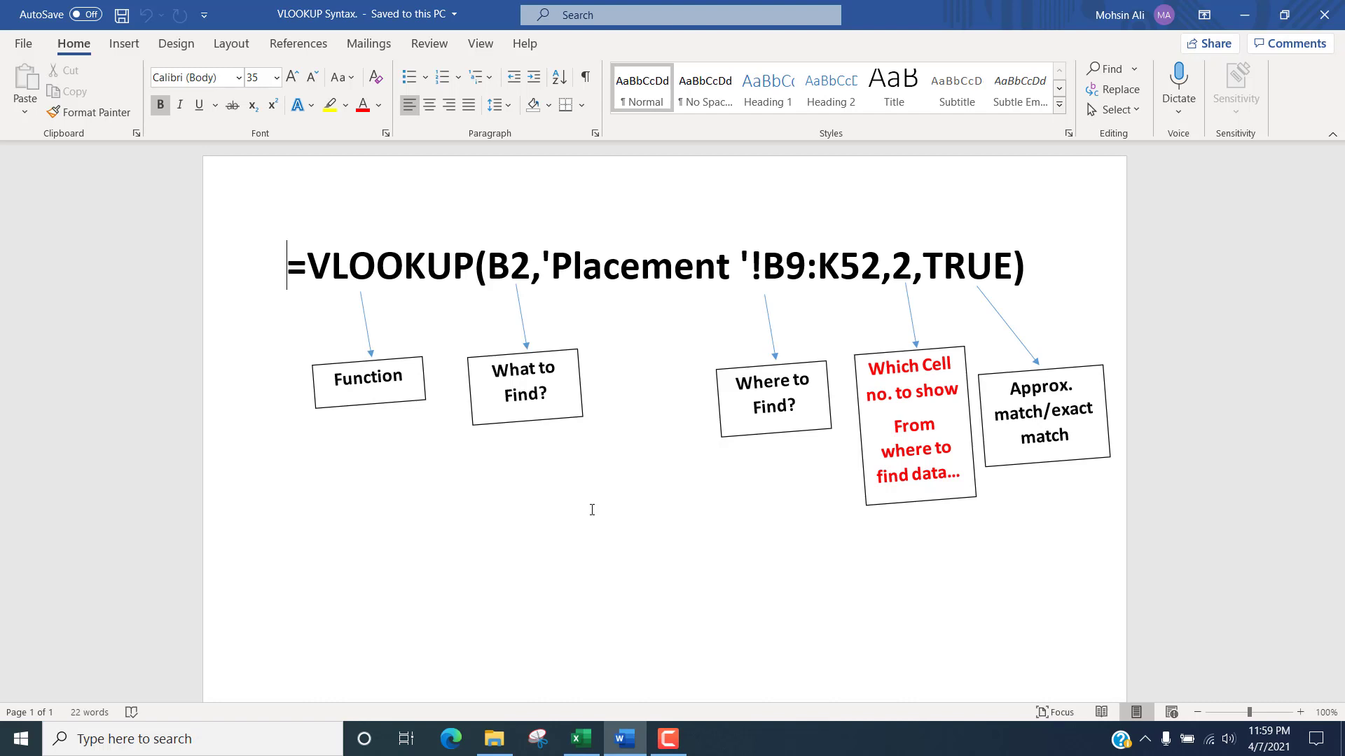
left_click(582, 741)
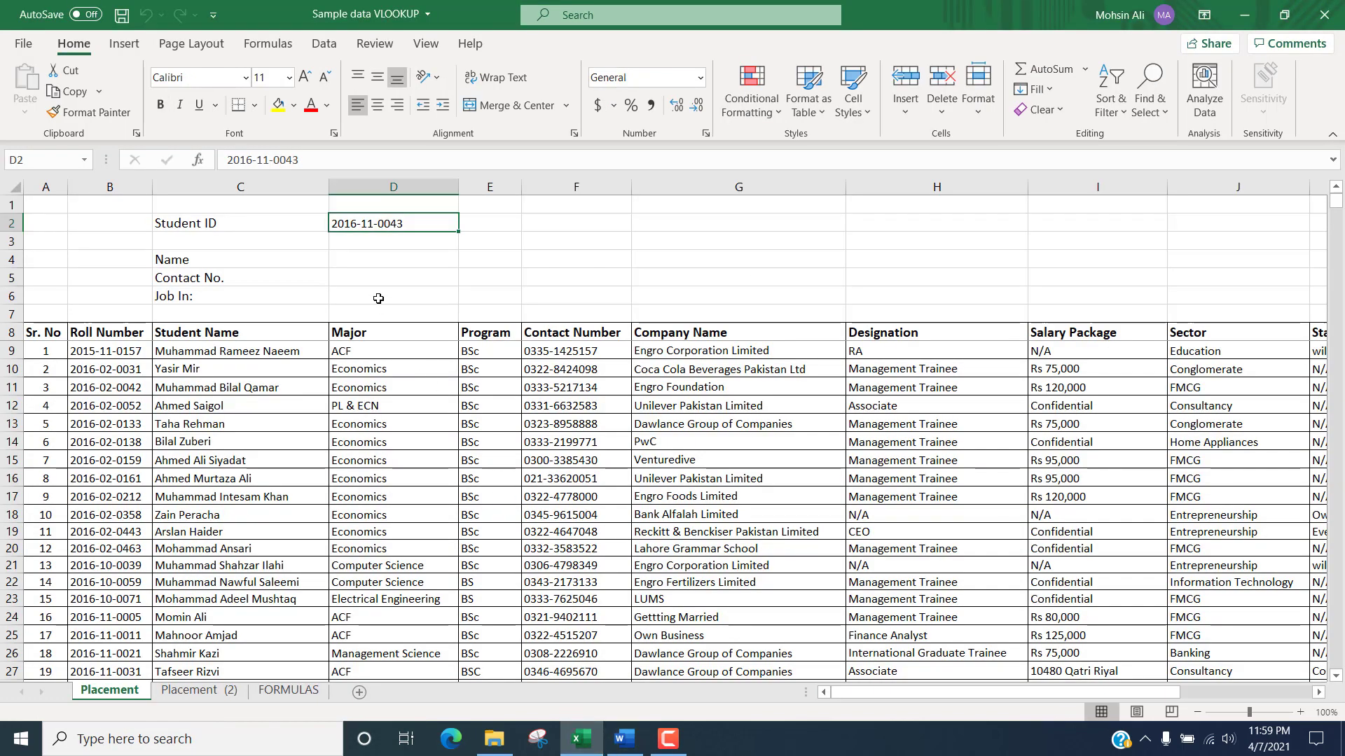
- Begin a VLOOKUP formula in cell D4 for Name, using the Student ID cell D2 as the lookup value
key("Down")
key("Down")
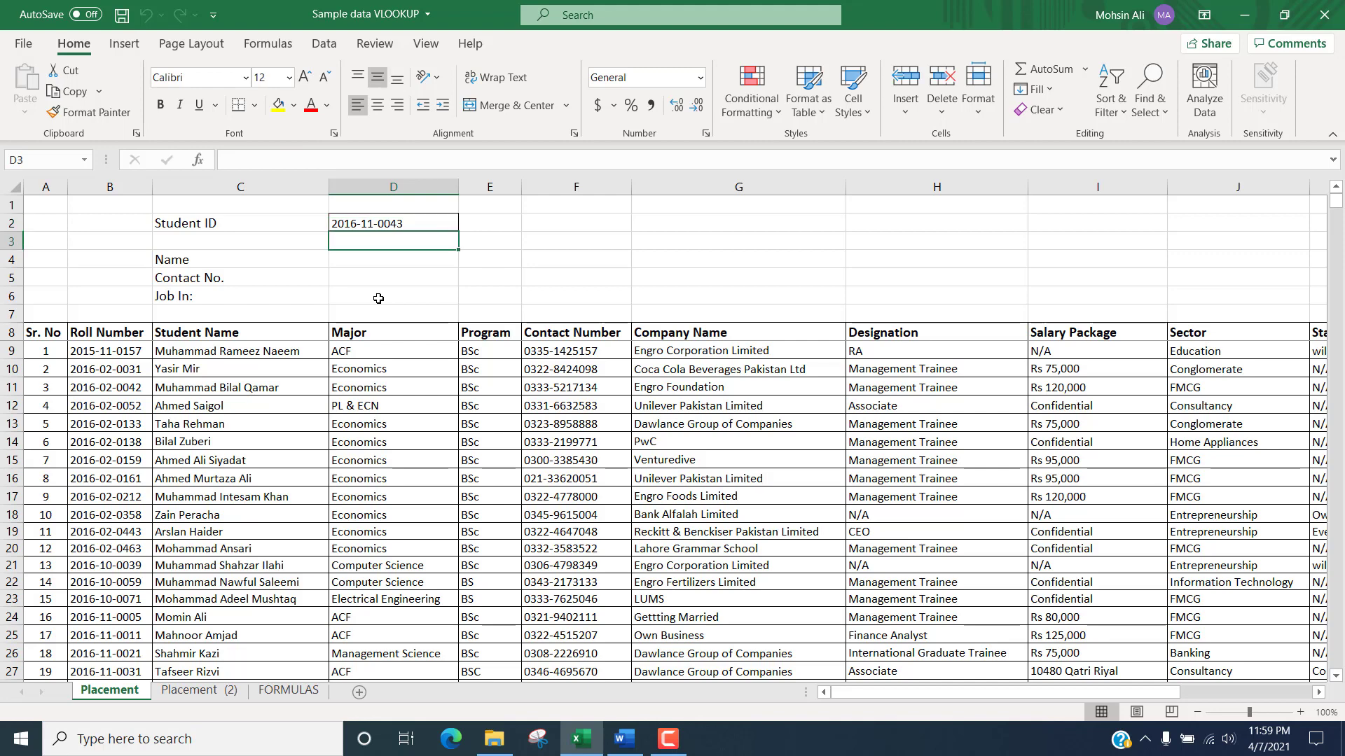
type("=")
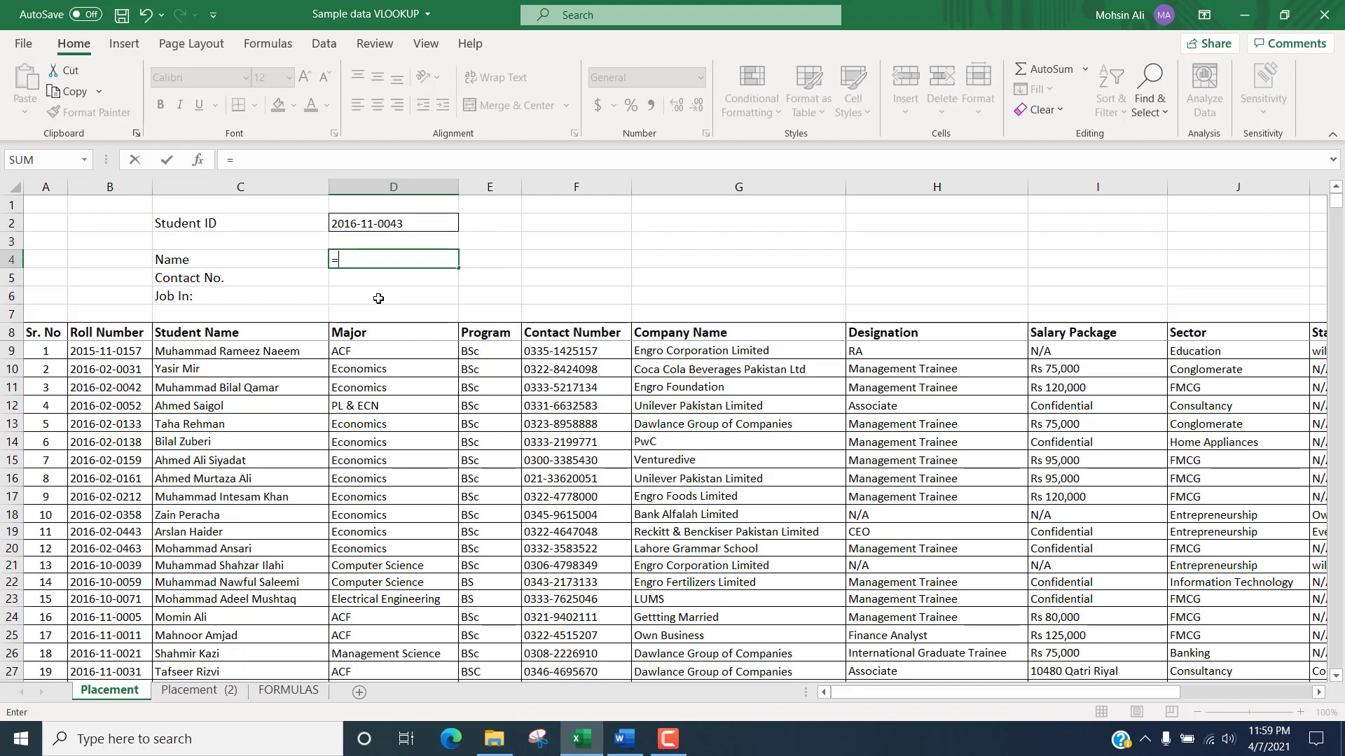
type("VLOOKUP(")
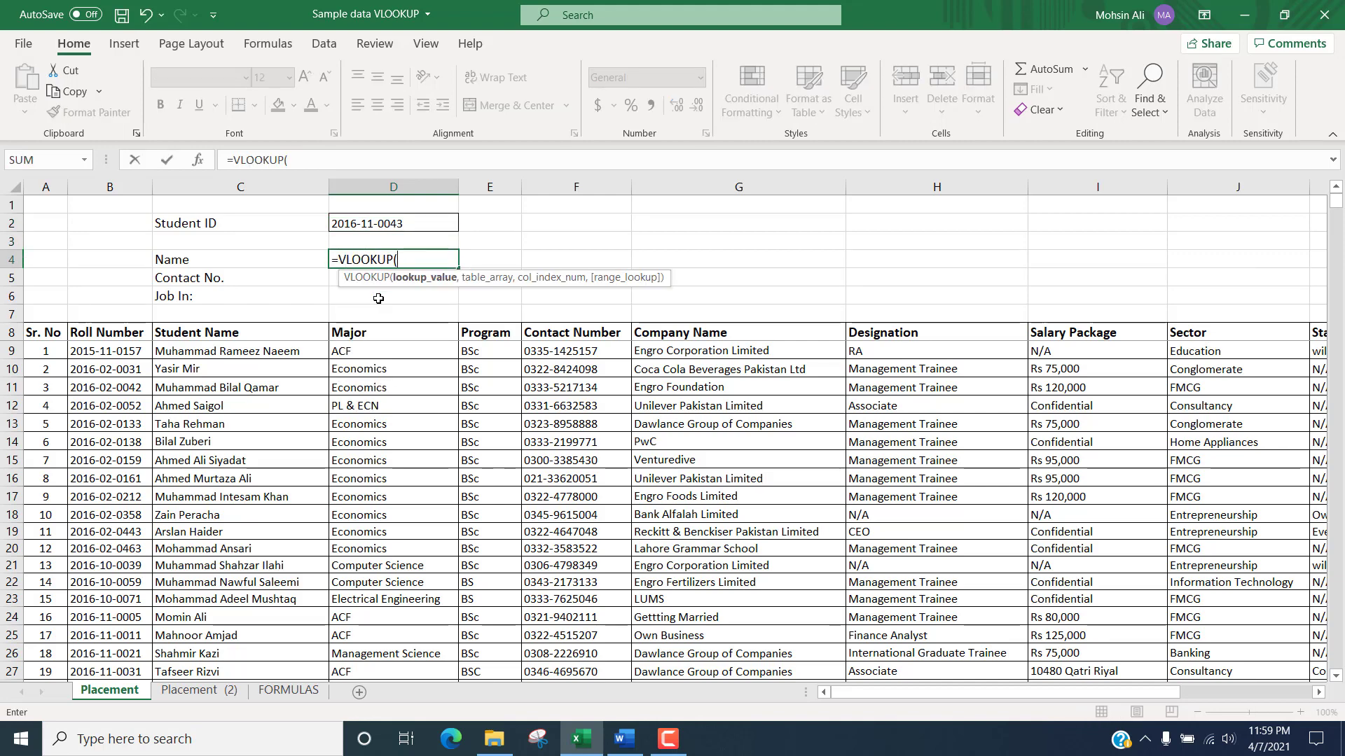
key("Up")
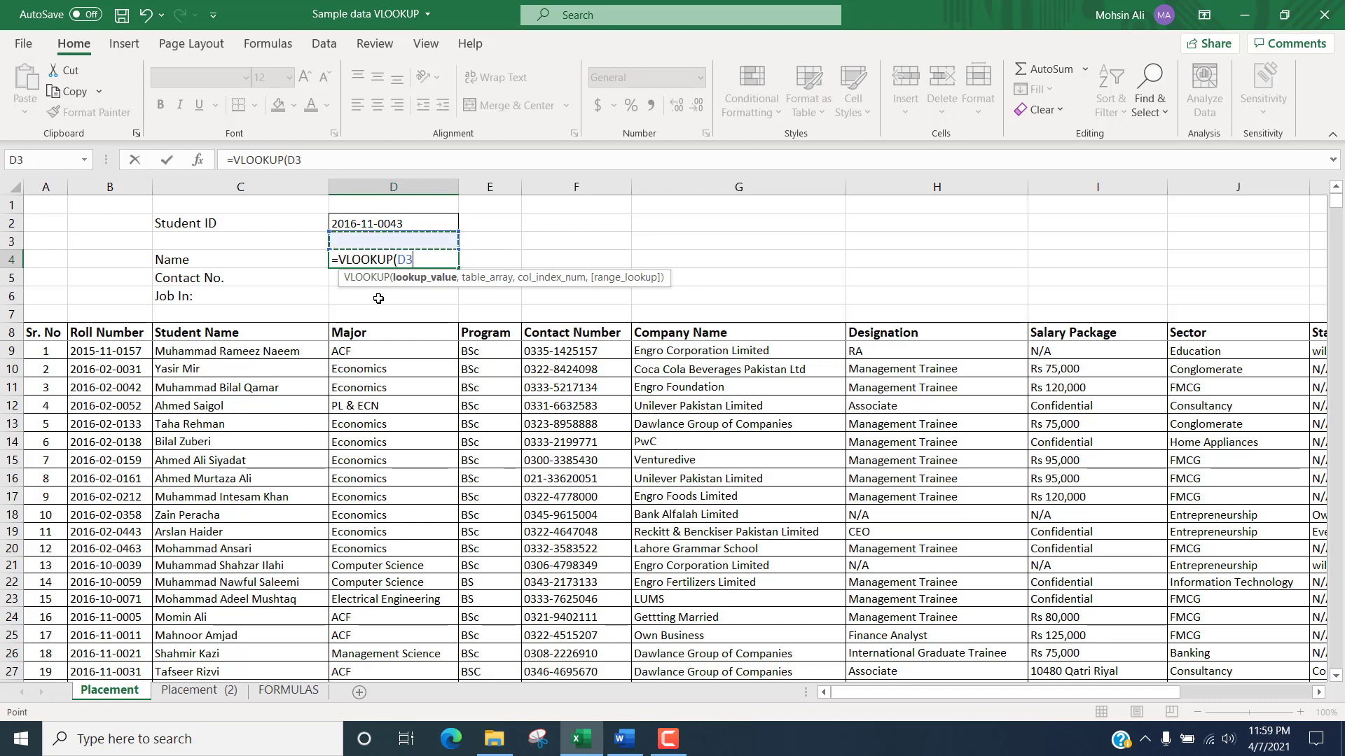
key("Up")
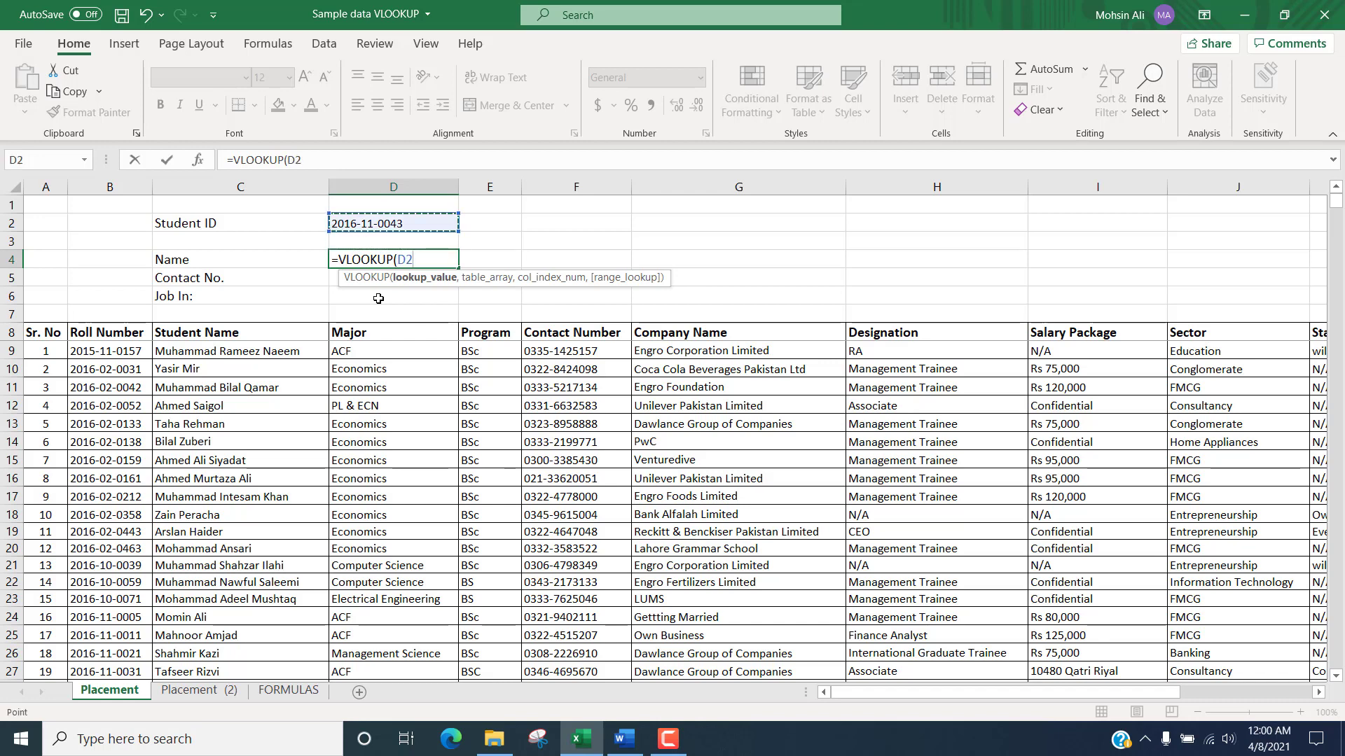
type(",")
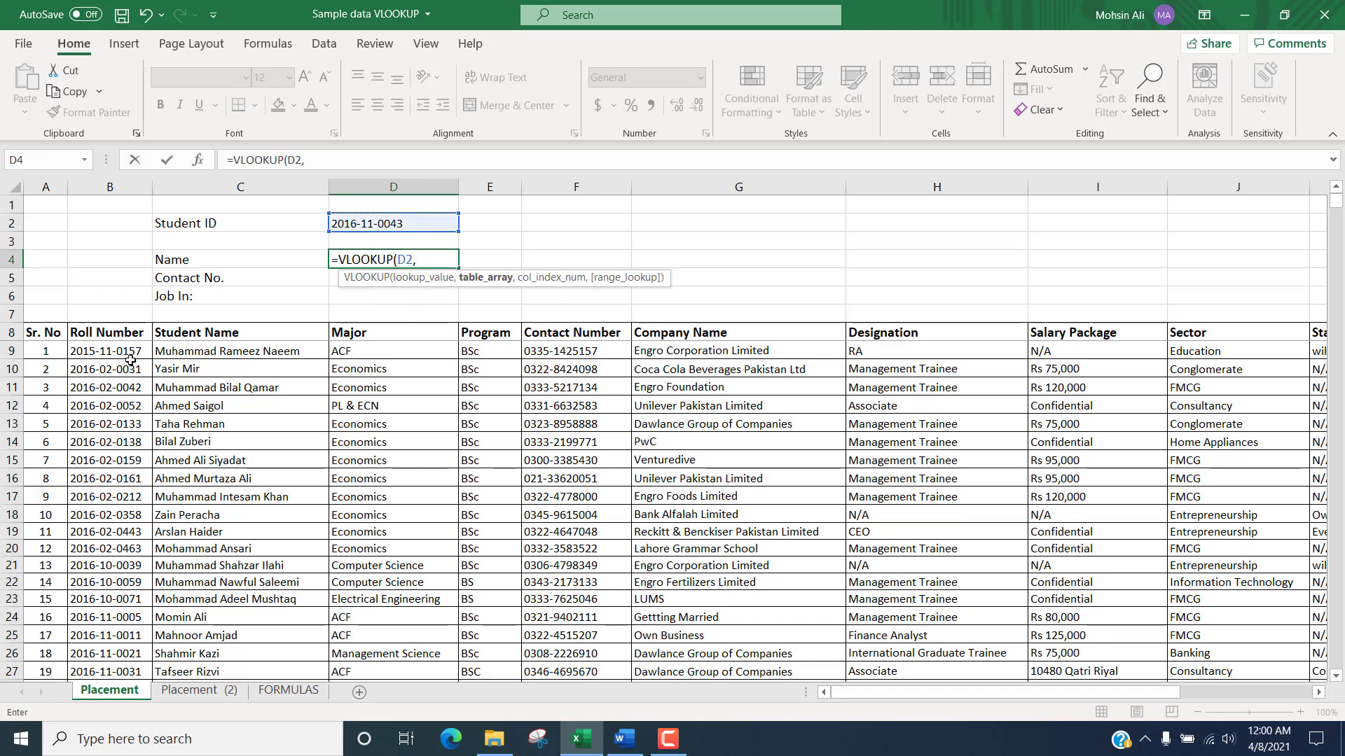
- Complete the Name formula with table range B8:G52, column index 2 and FALSE for an exact match
left_click_drag(97, 331, 835, 628)
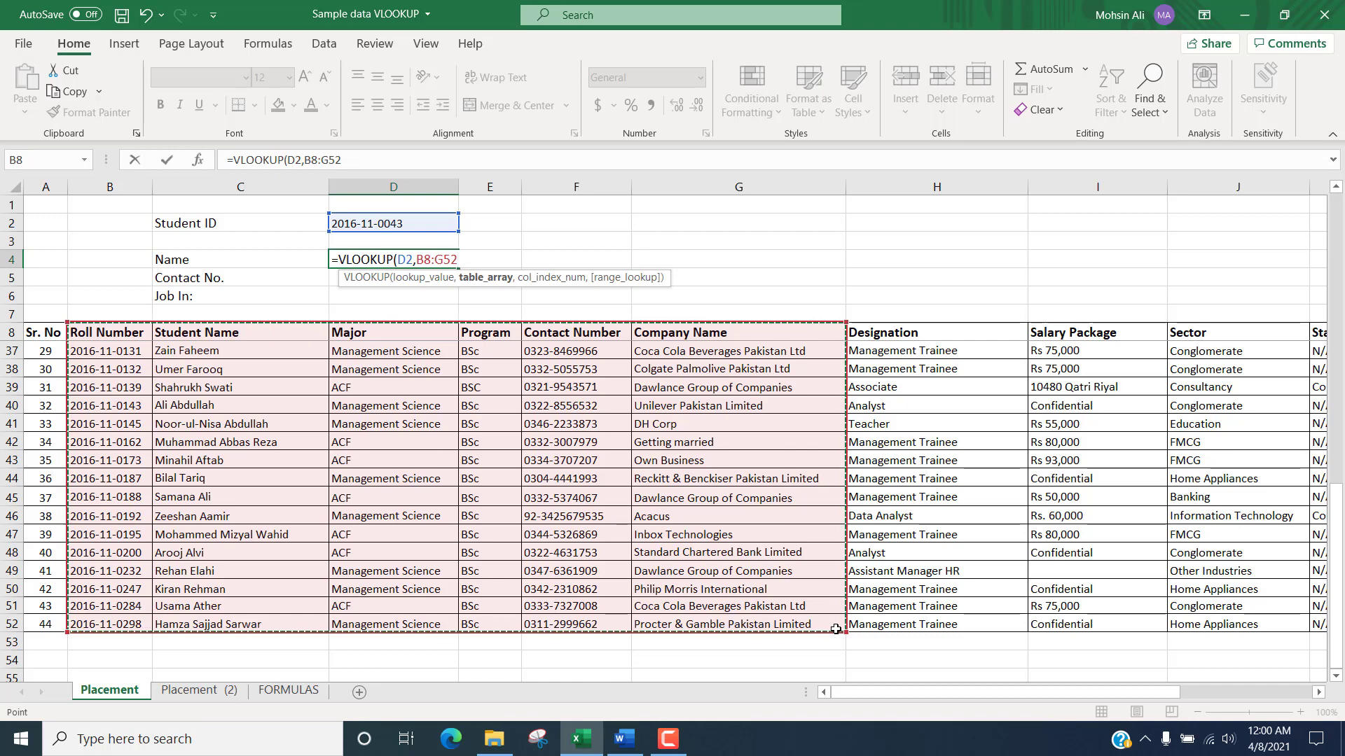
type(",")
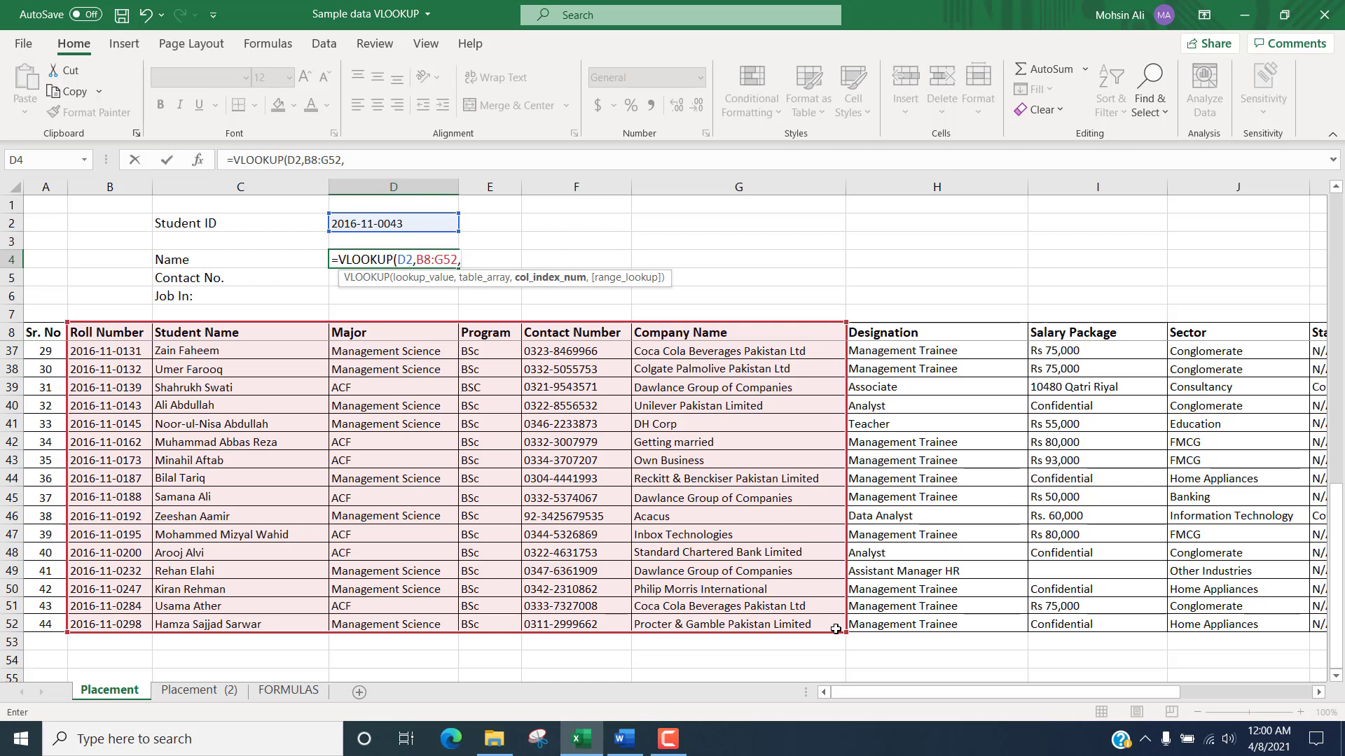
type("2")
type(",")
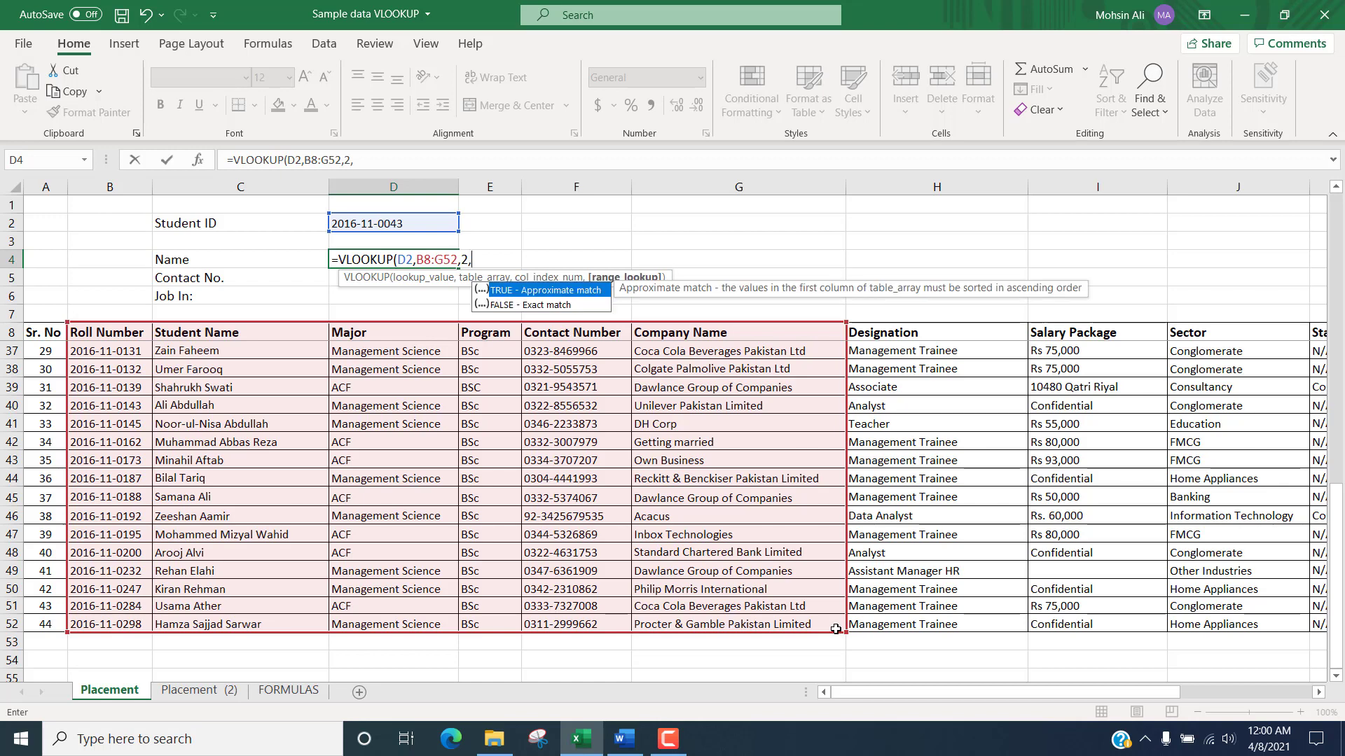
type("false)")
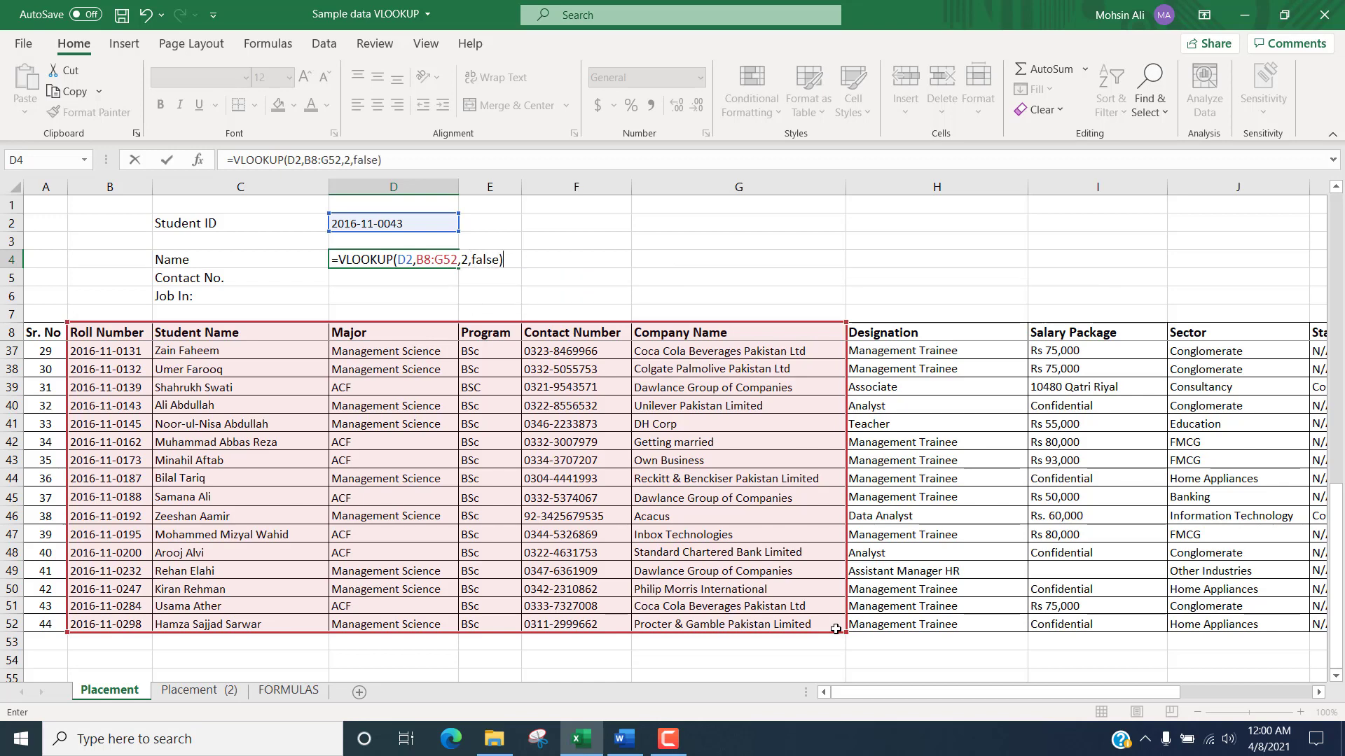
key("Return")
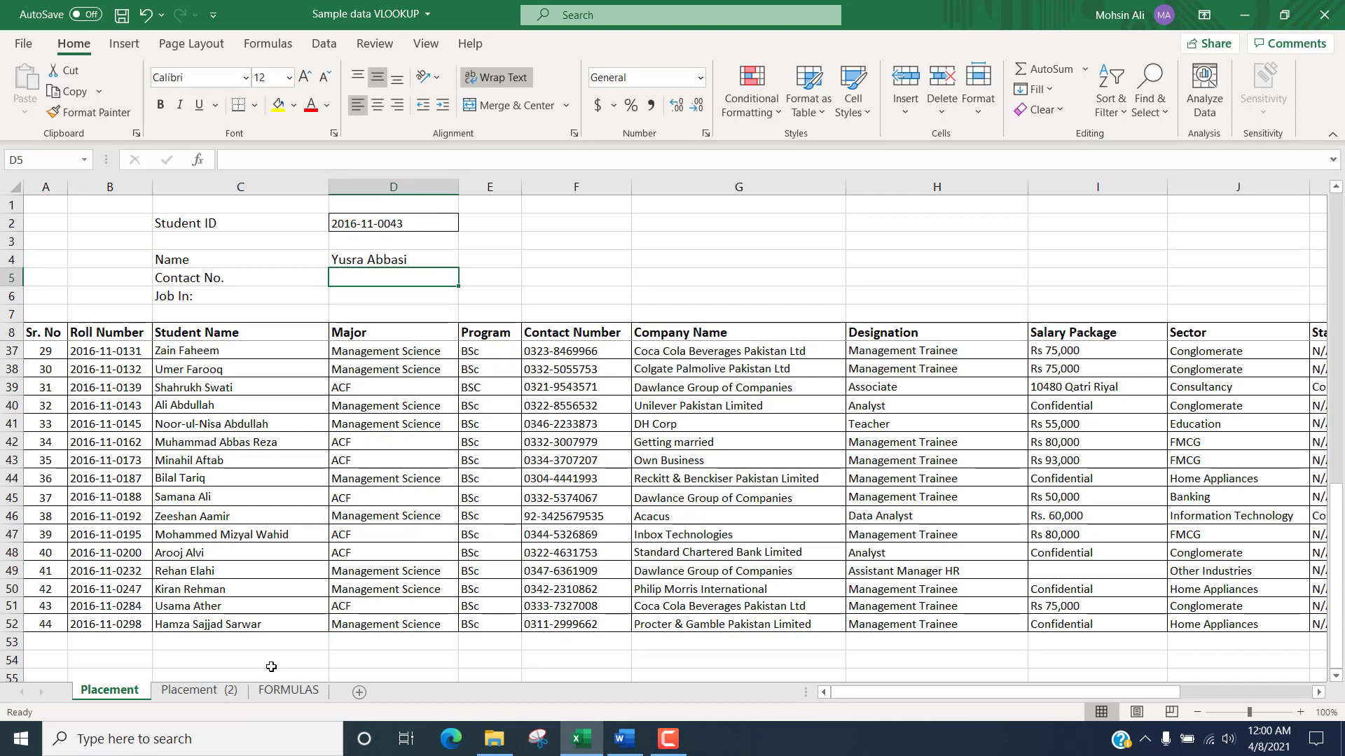
- Copy the roll number in cell B43 into the Student ID cell D2
left_click(91, 459)
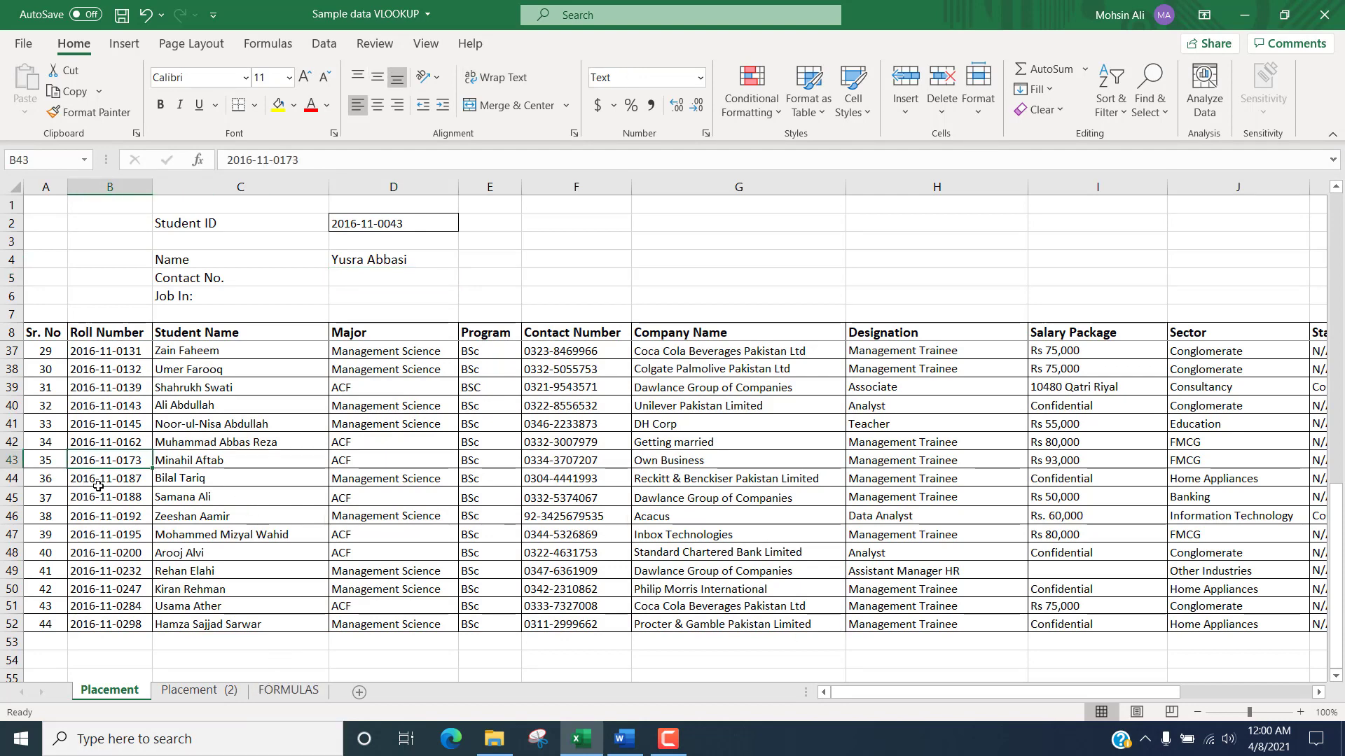
key("ctrl+c")
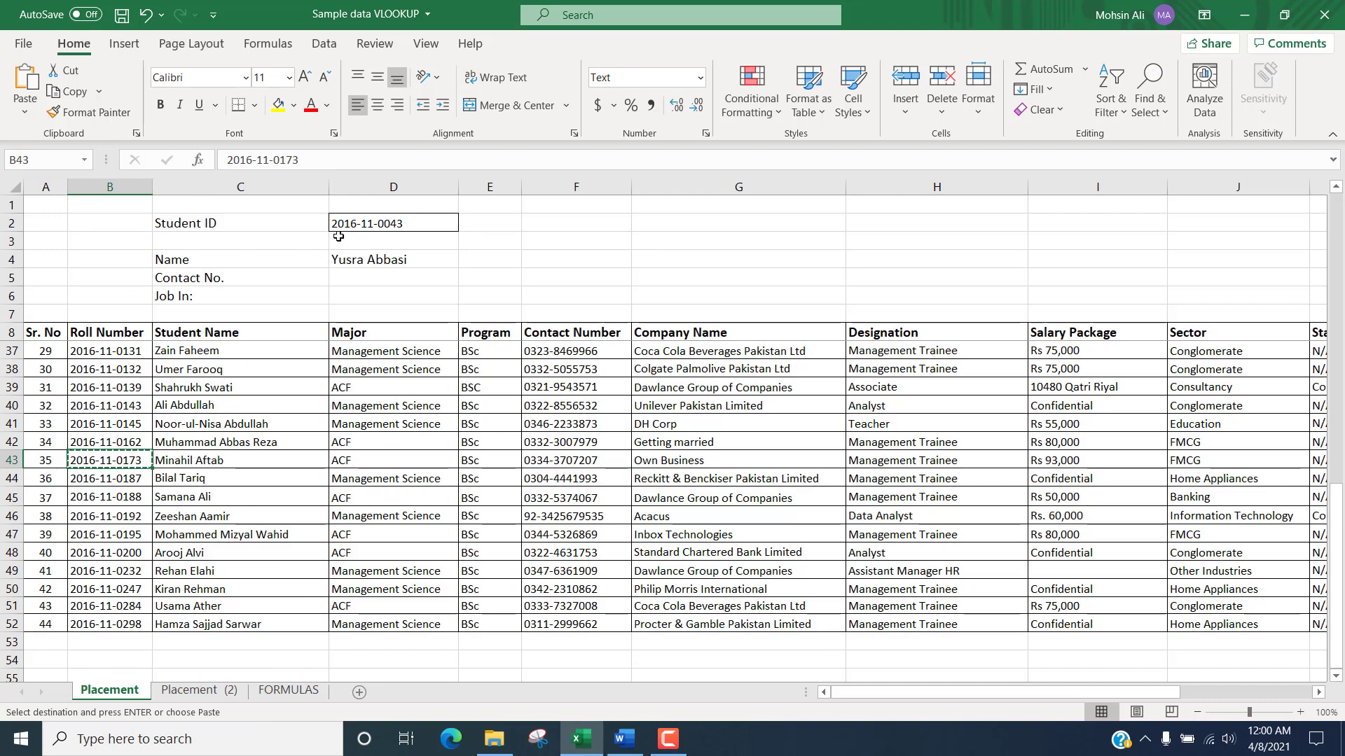
left_click(378, 222)
key("ctrl+v")
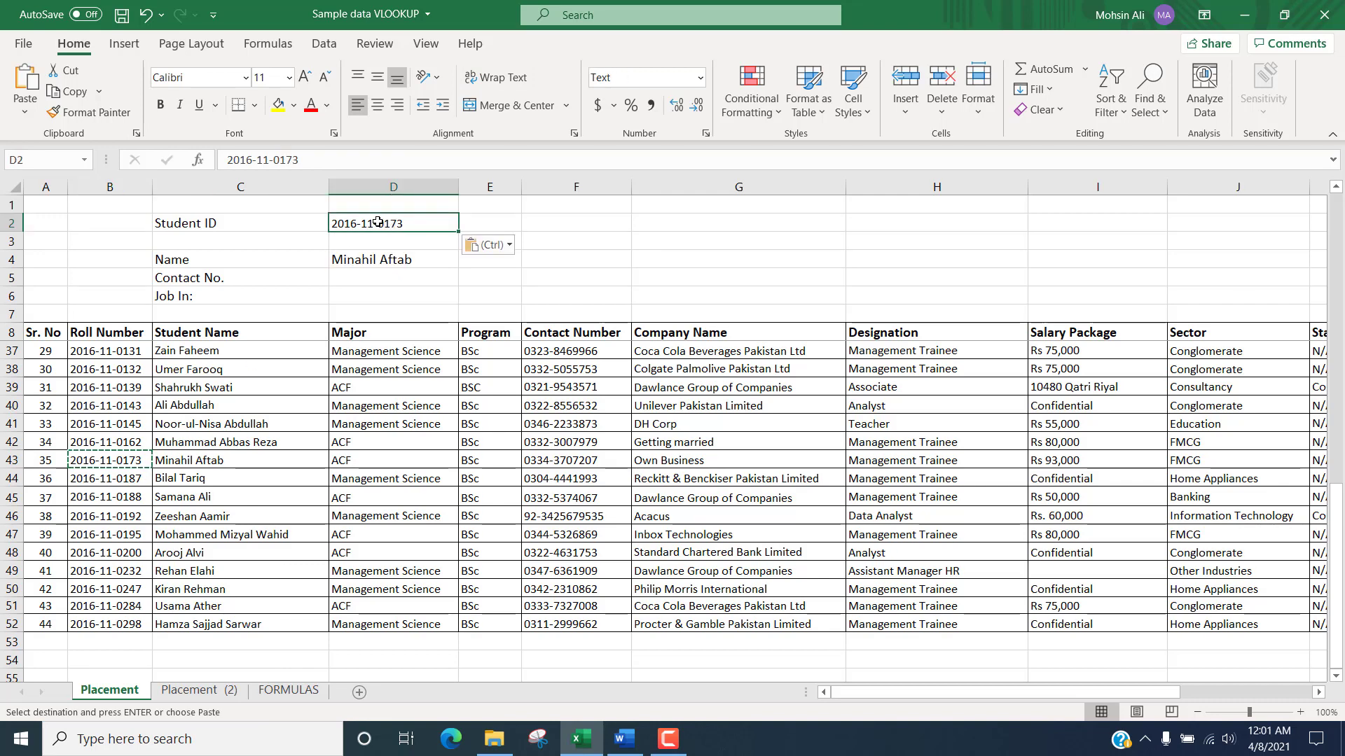
- Begin a VLOOKUP formula in cell D5 for Contact No., using the Student ID cell D2 as the lookup value
key("Down")
key("Down")
key("Down")
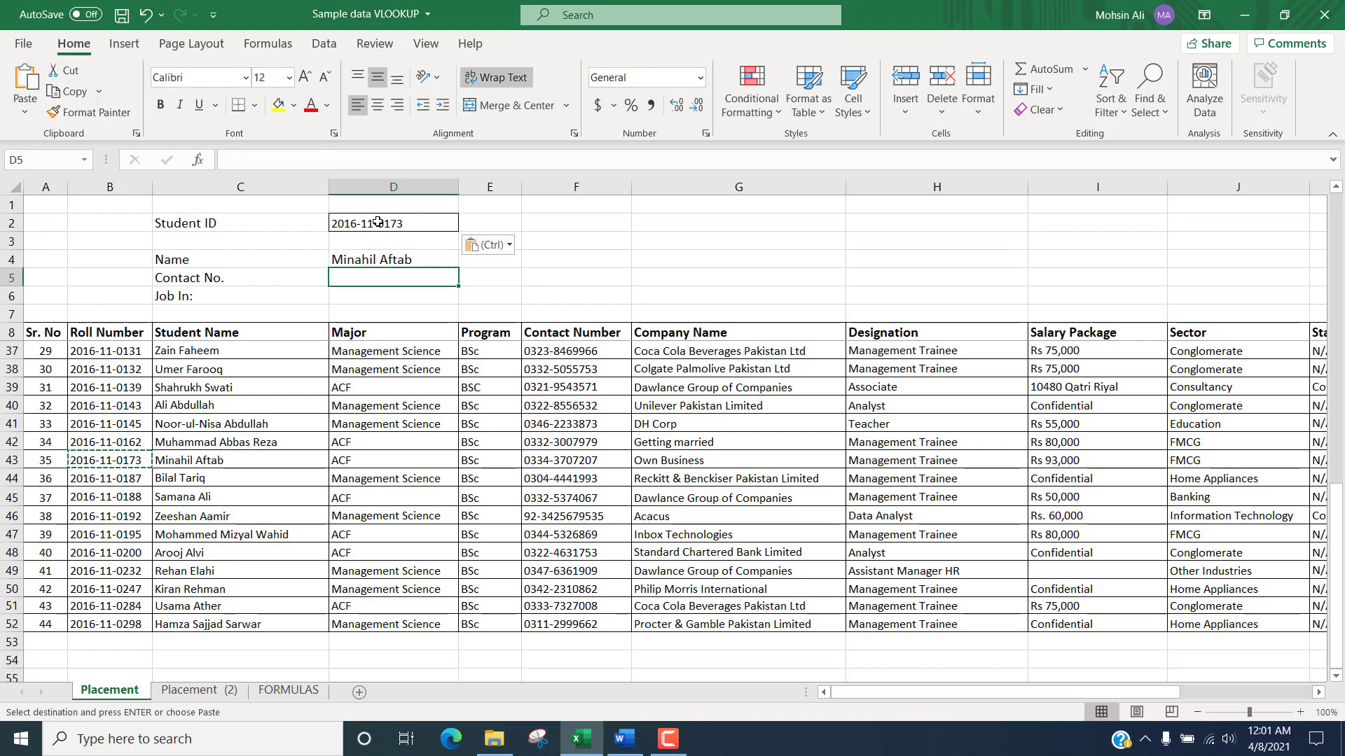
type("=v")
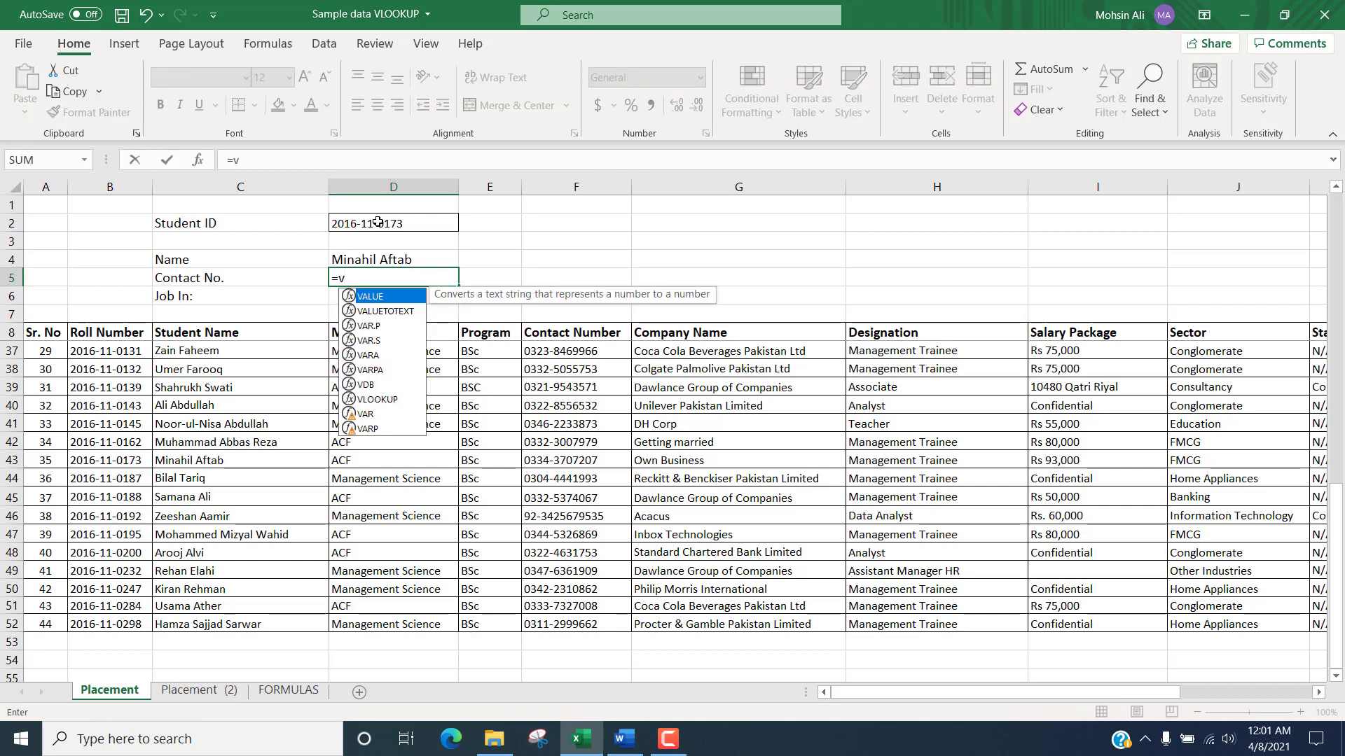
type("look")
key("Tab")
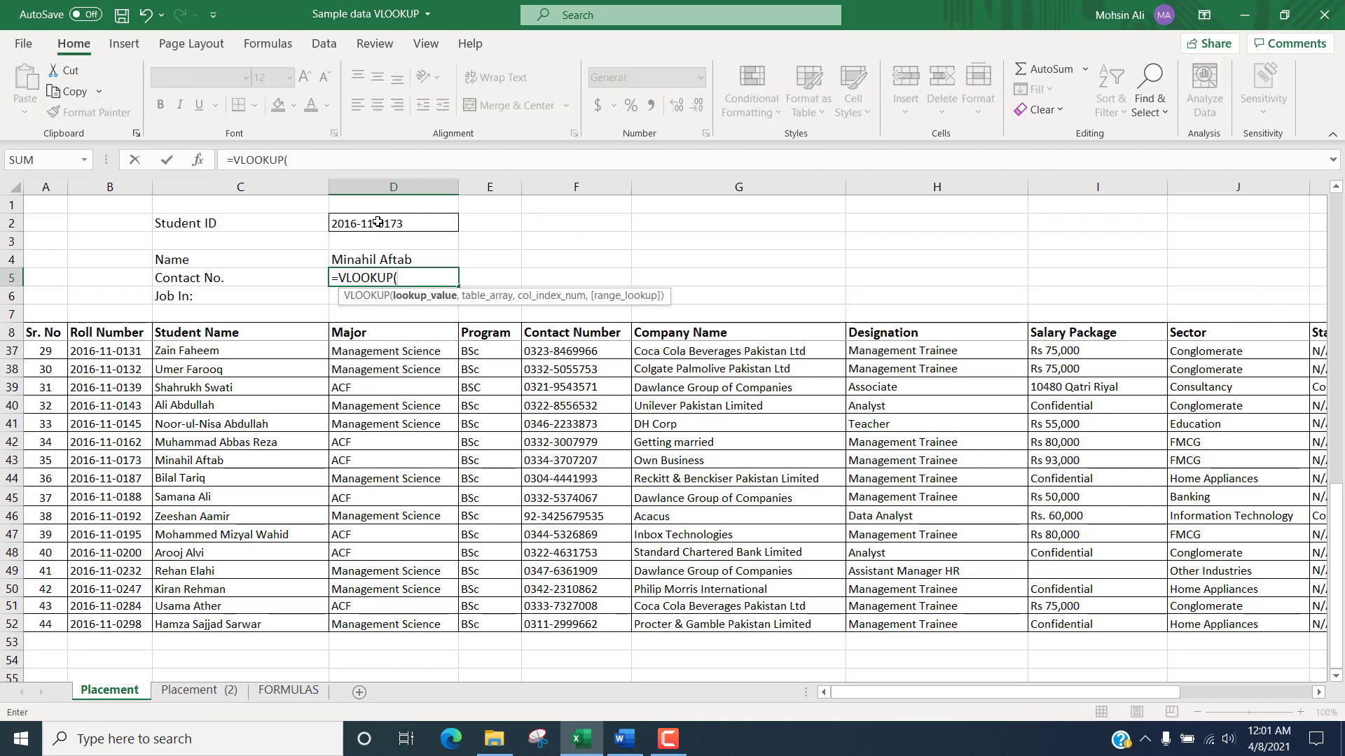
left_click(378, 222)
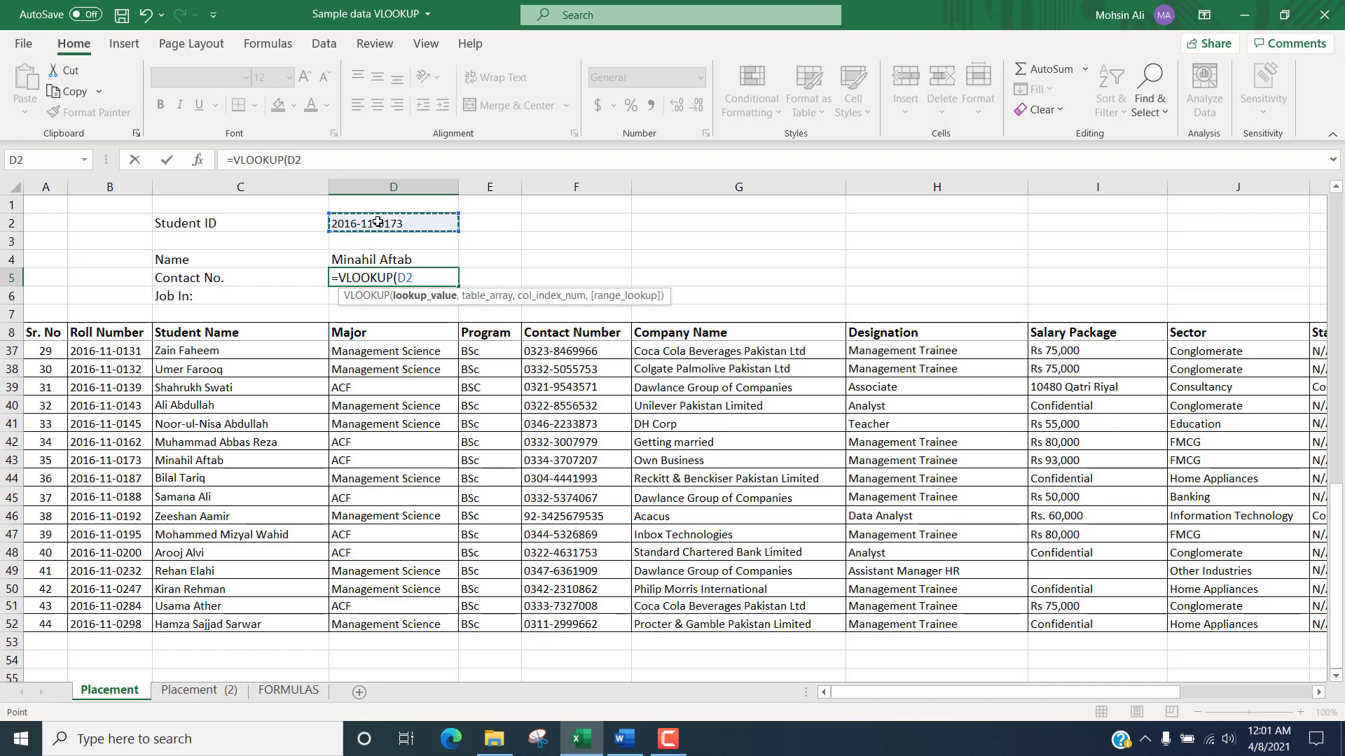
type(",")
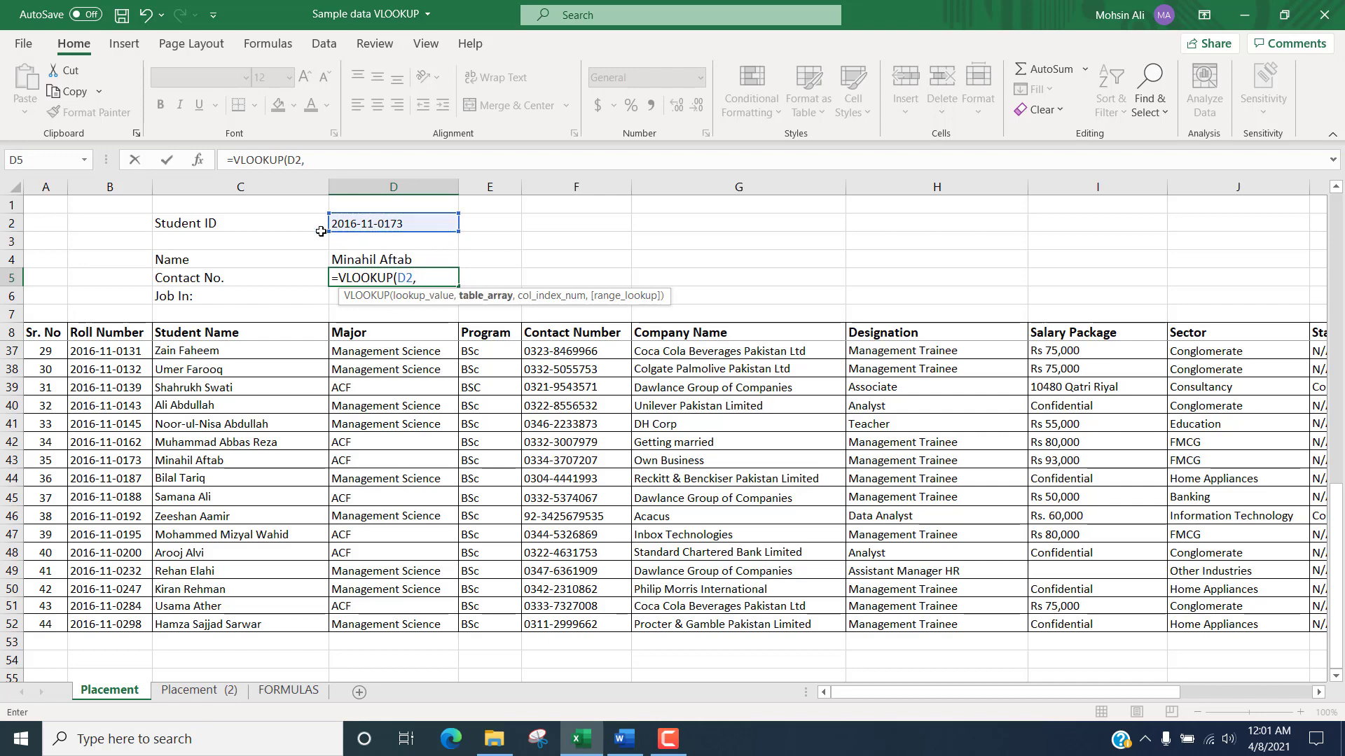
- Complete the Contact No. formula with table range B8:G52, column index 5 and FALSE for an exact match
scroll(238, 277, "up", 3)
scroll(126, 391, "up", 3)
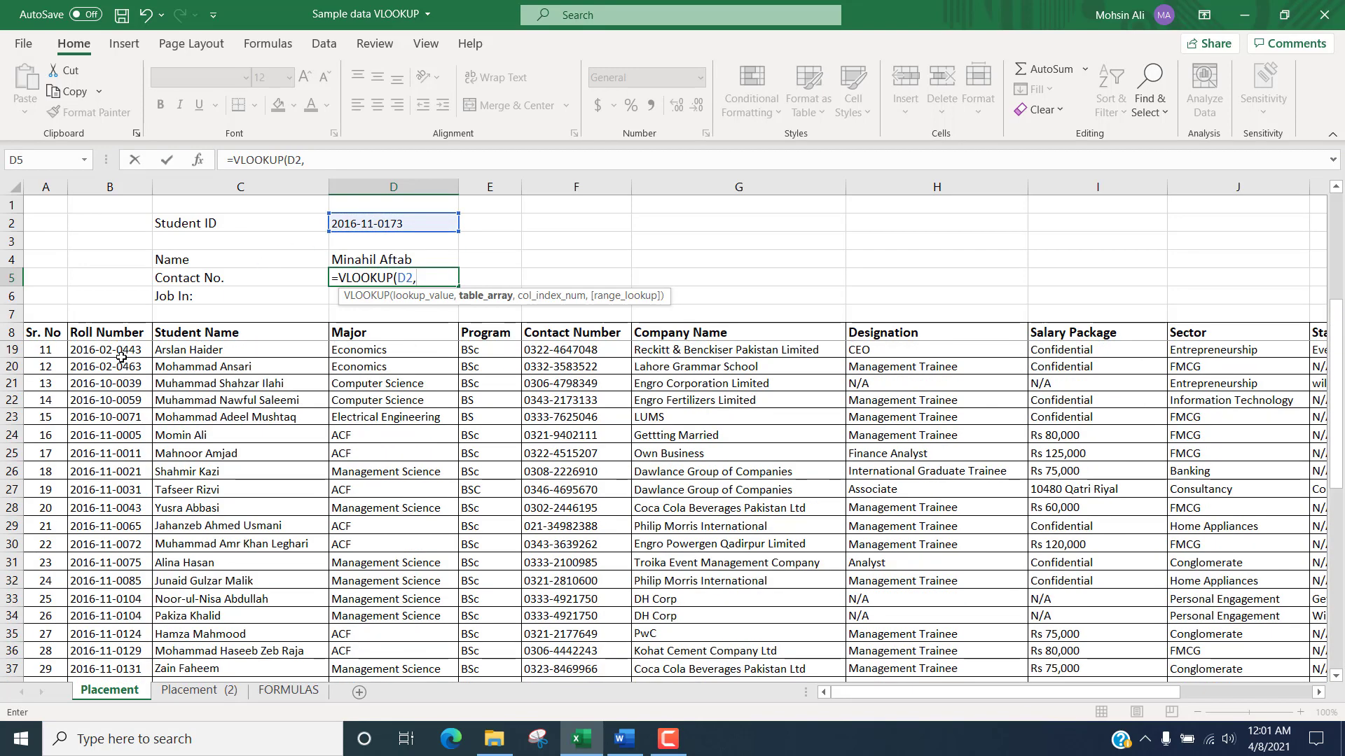
left_click(113, 335)
left_click_drag(113, 335, 833, 641)
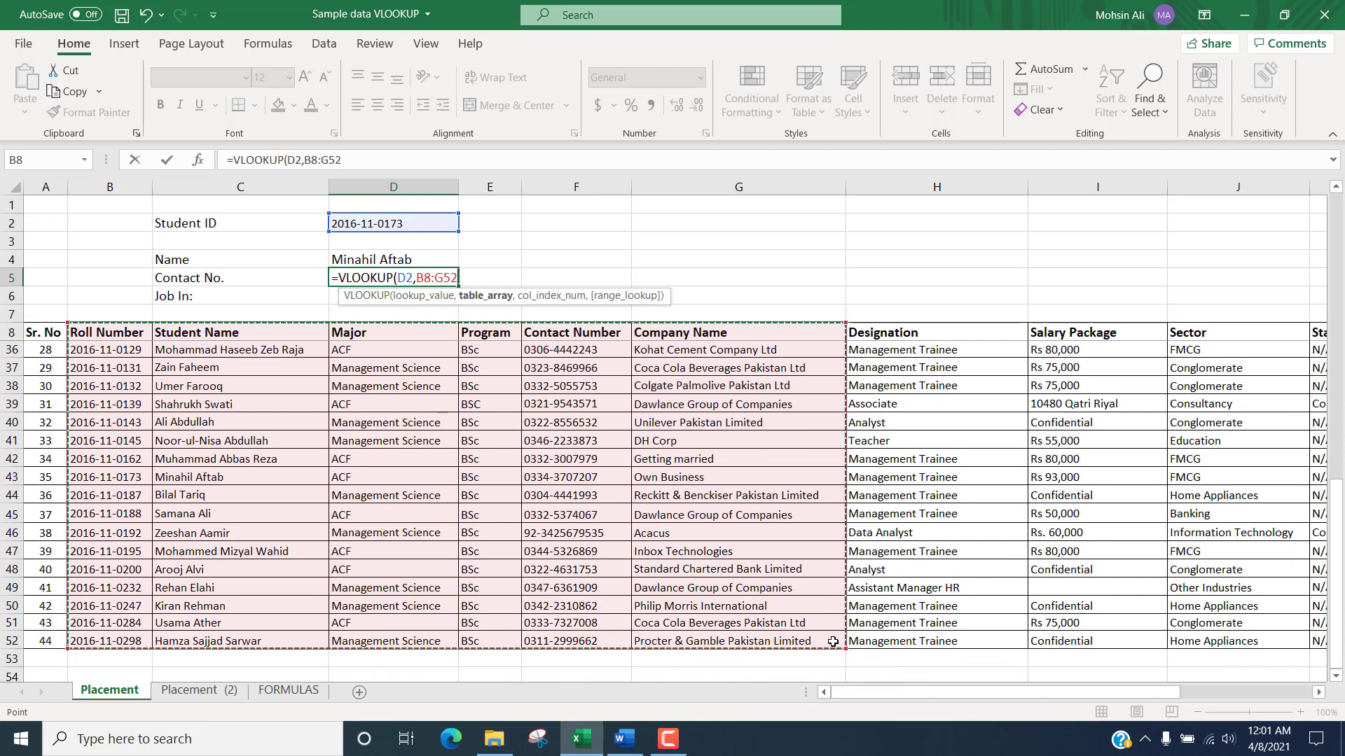
type(",")
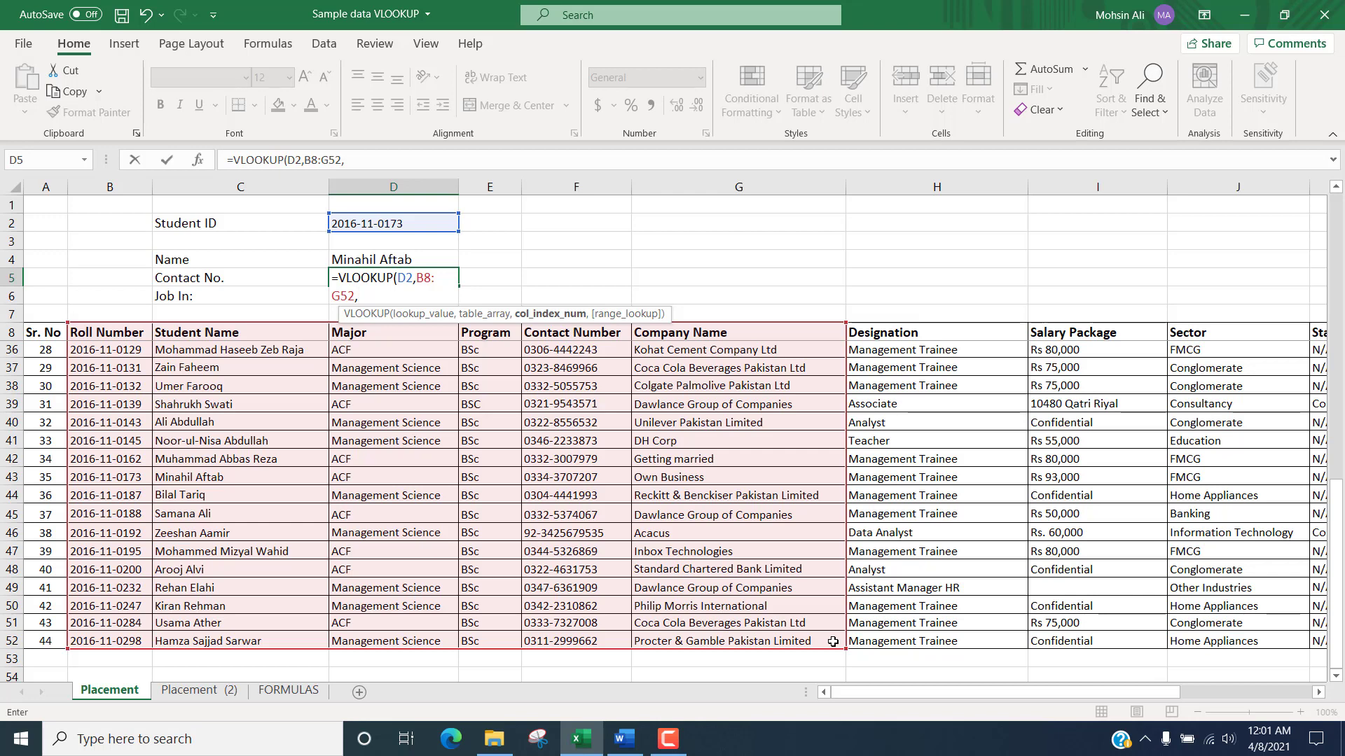
type("5,")
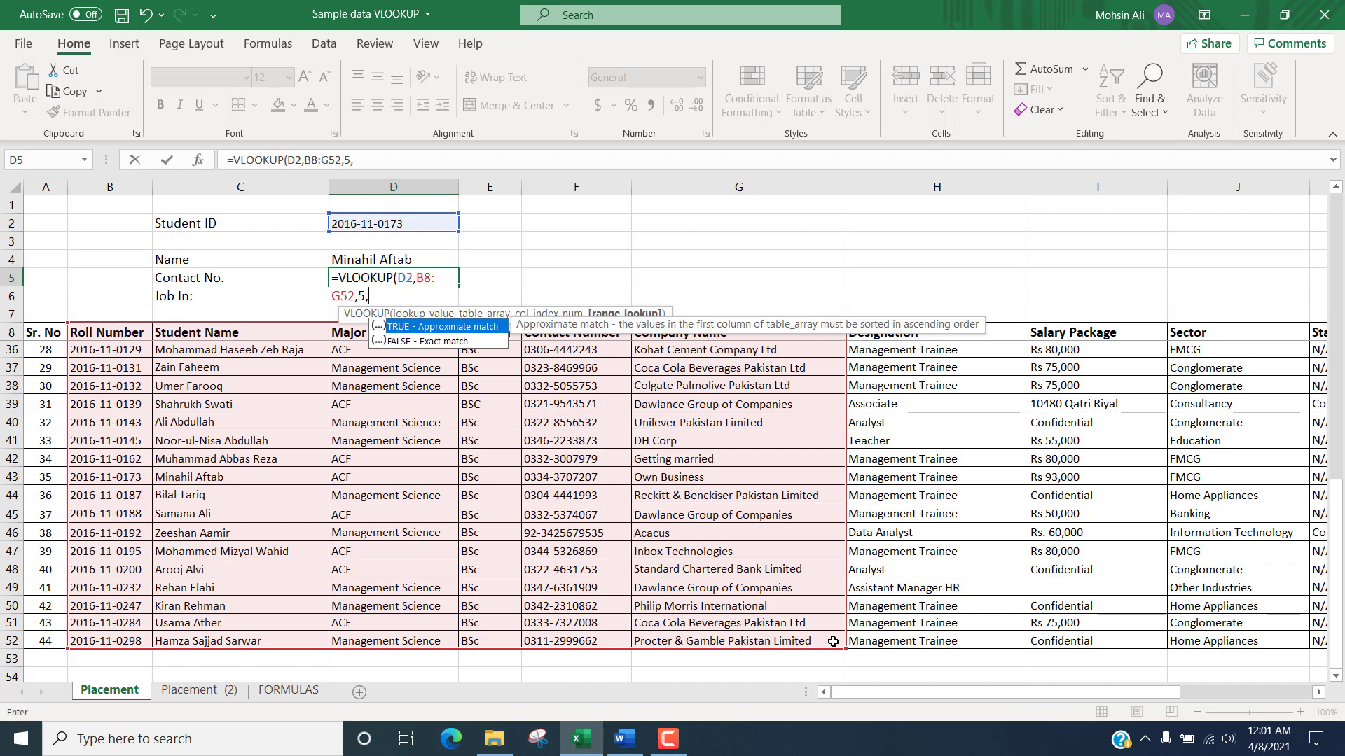
type("false")
key("Return")
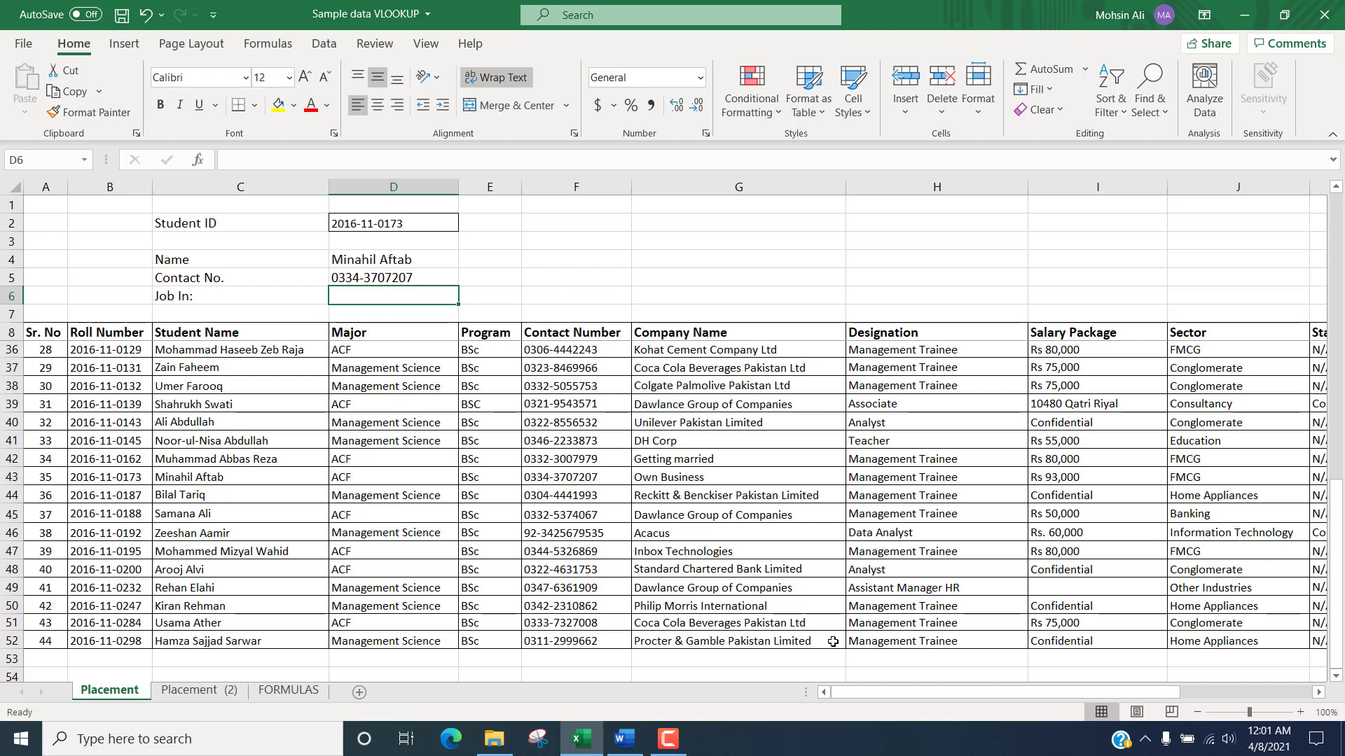
- Fill the Contact No. formula from D5 down into the Job In cell D6
left_click(415, 273)
left_click_drag(459, 286, 437, 296)
left_click(433, 296)
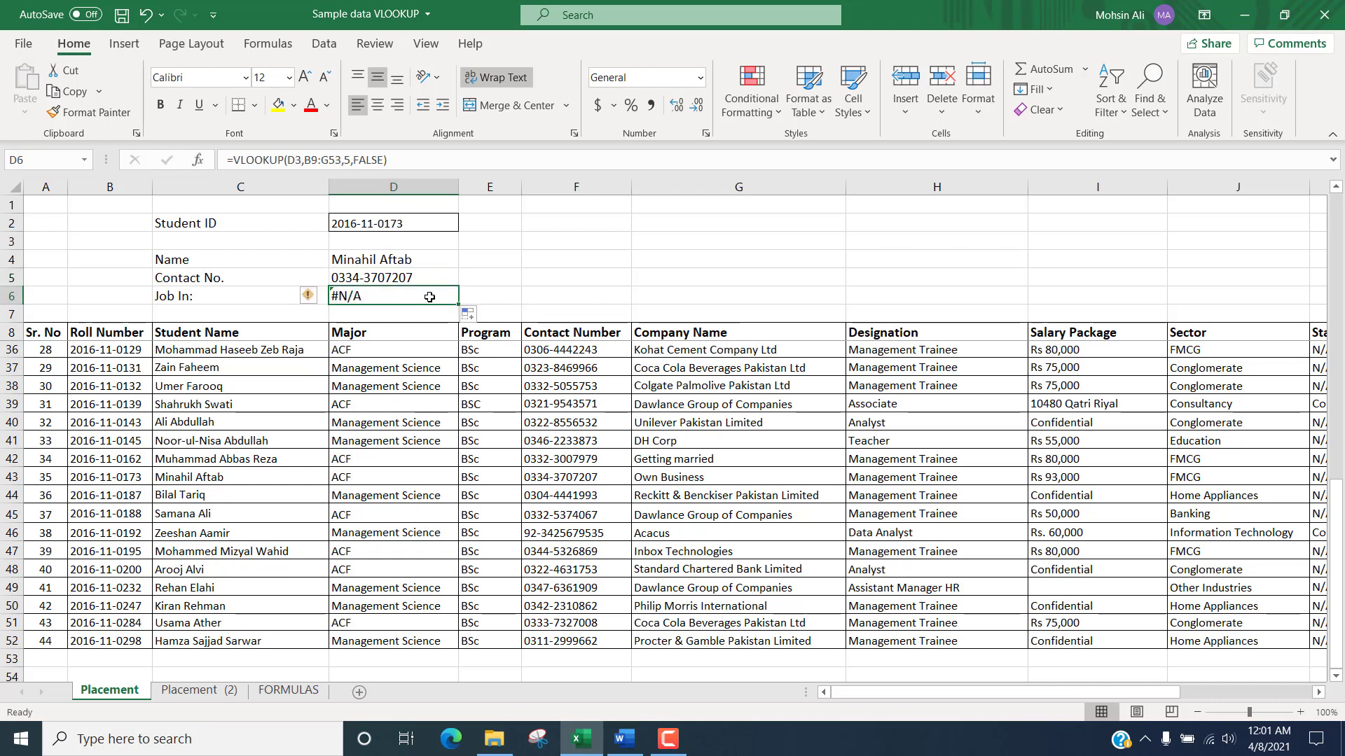
left_click(294, 161)
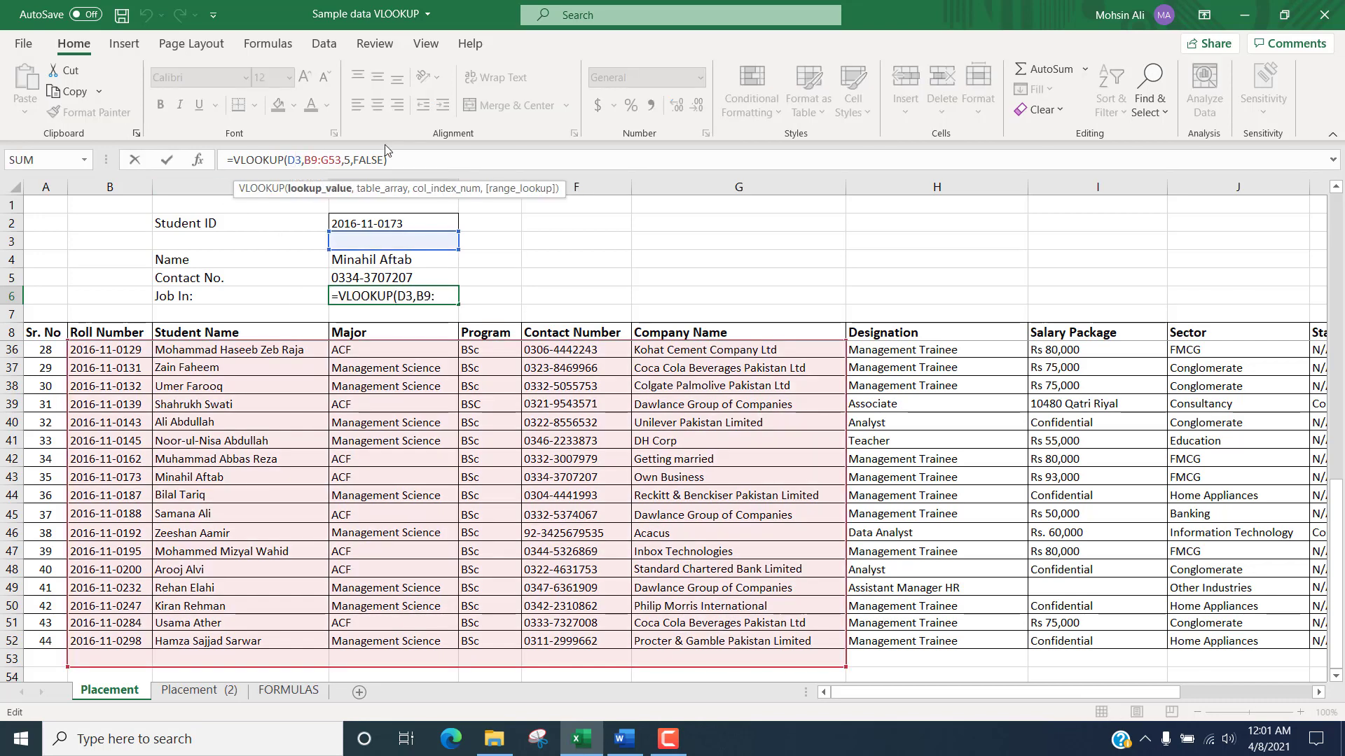
type("2")
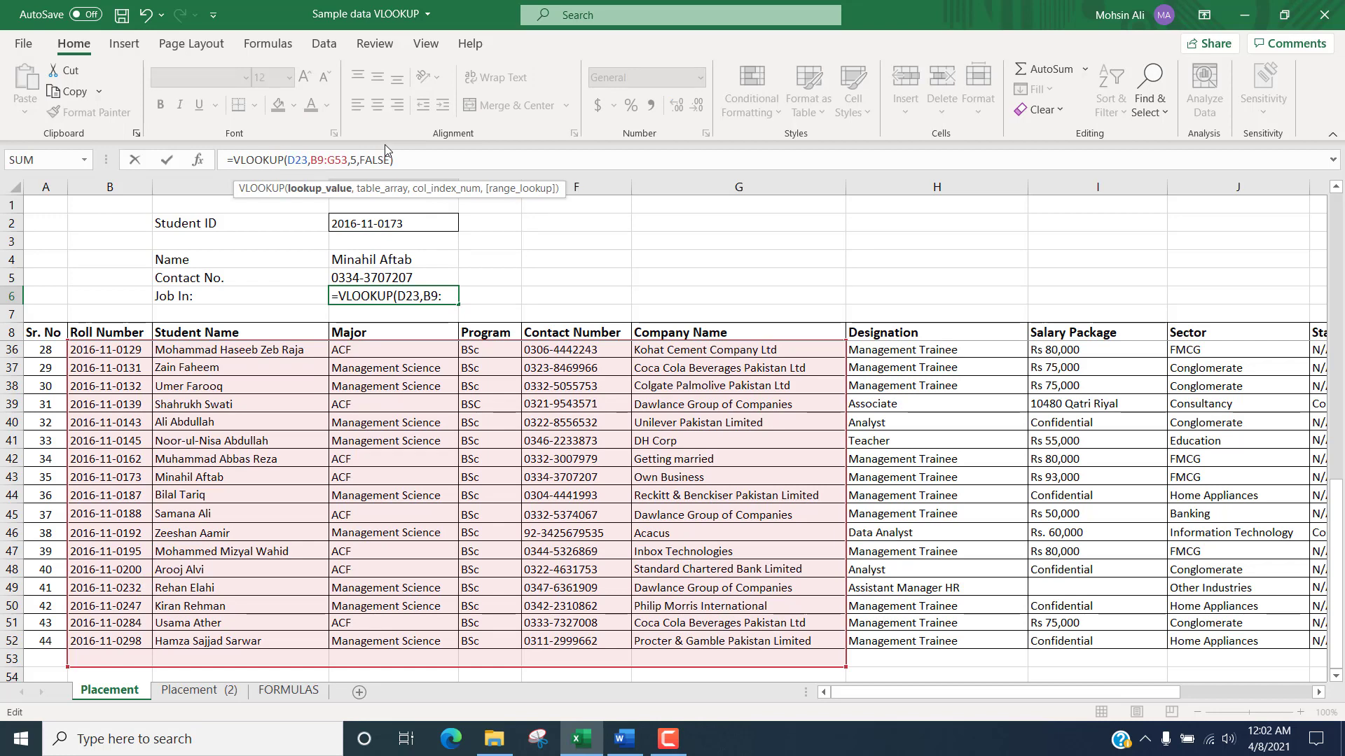
key("Delete")
key("Delete")
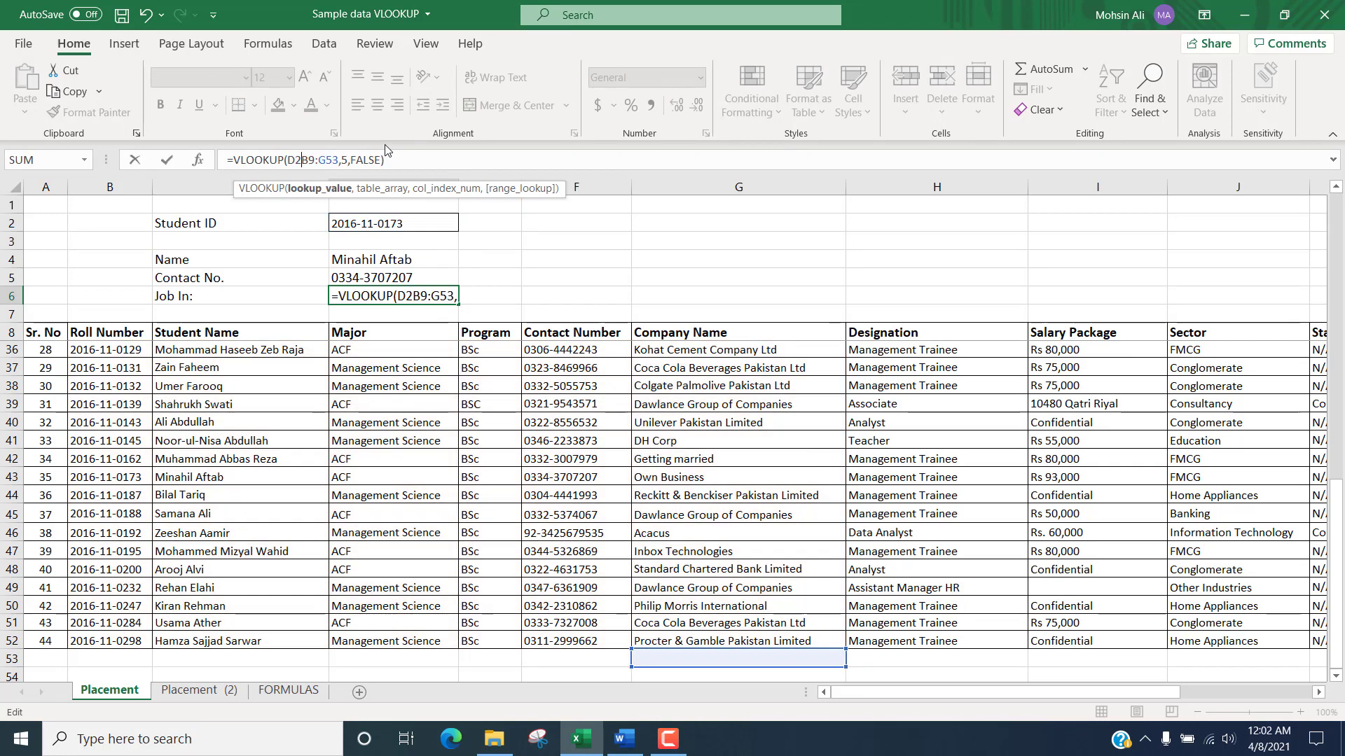
type(",")
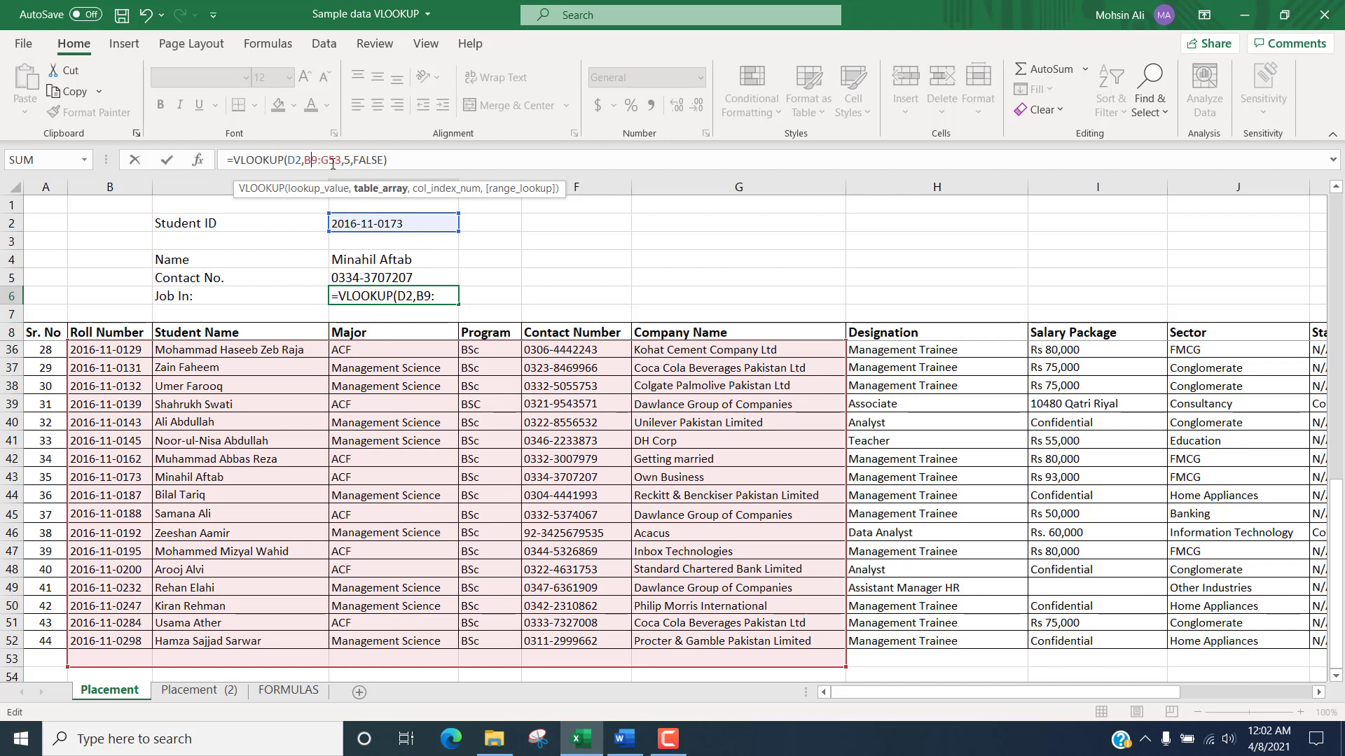
key("Escape")
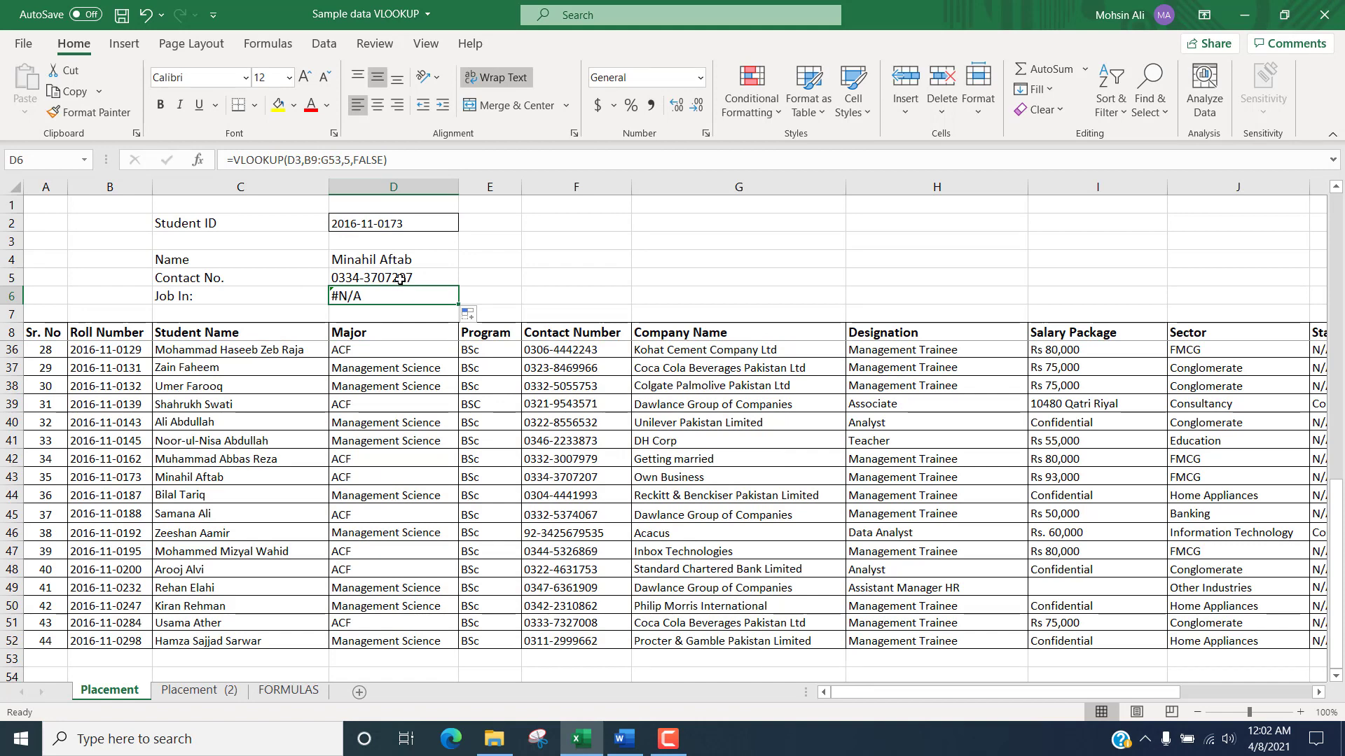
left_click(400, 278)
left_click(295, 160)
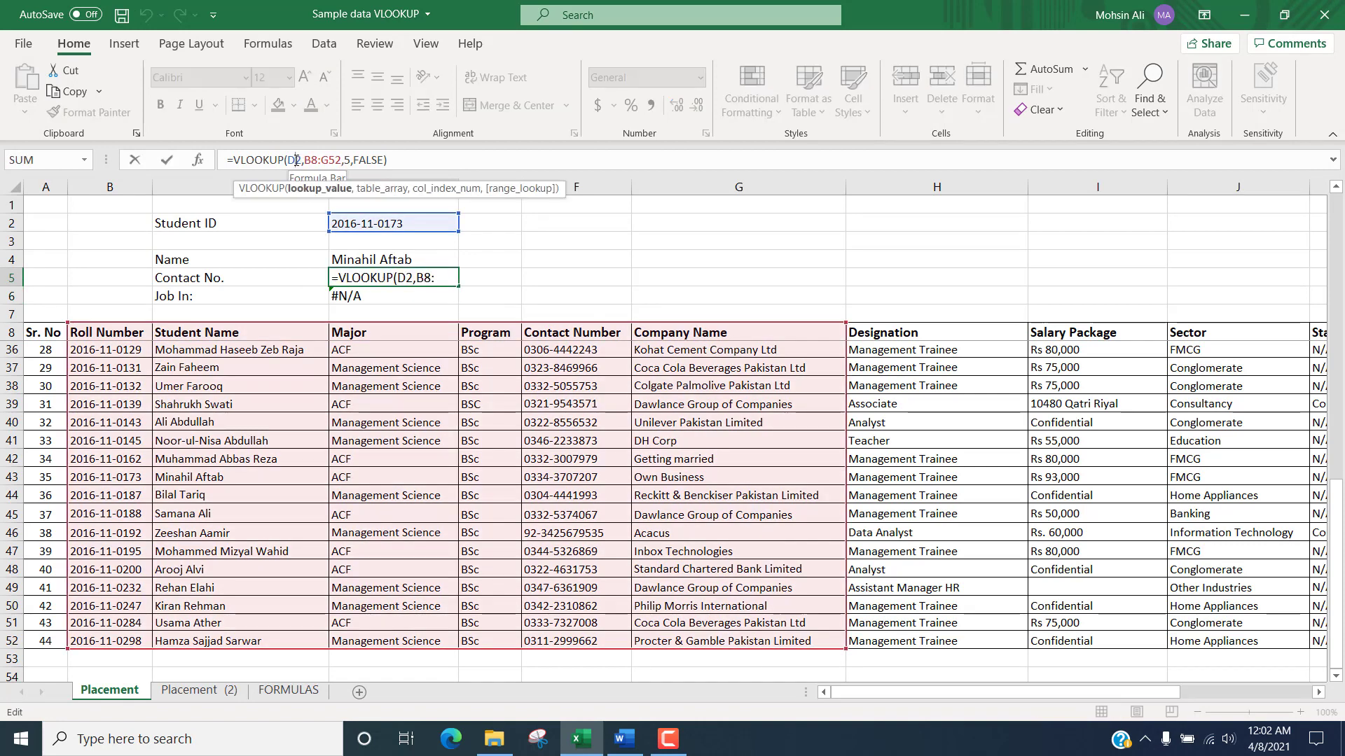
type("$")
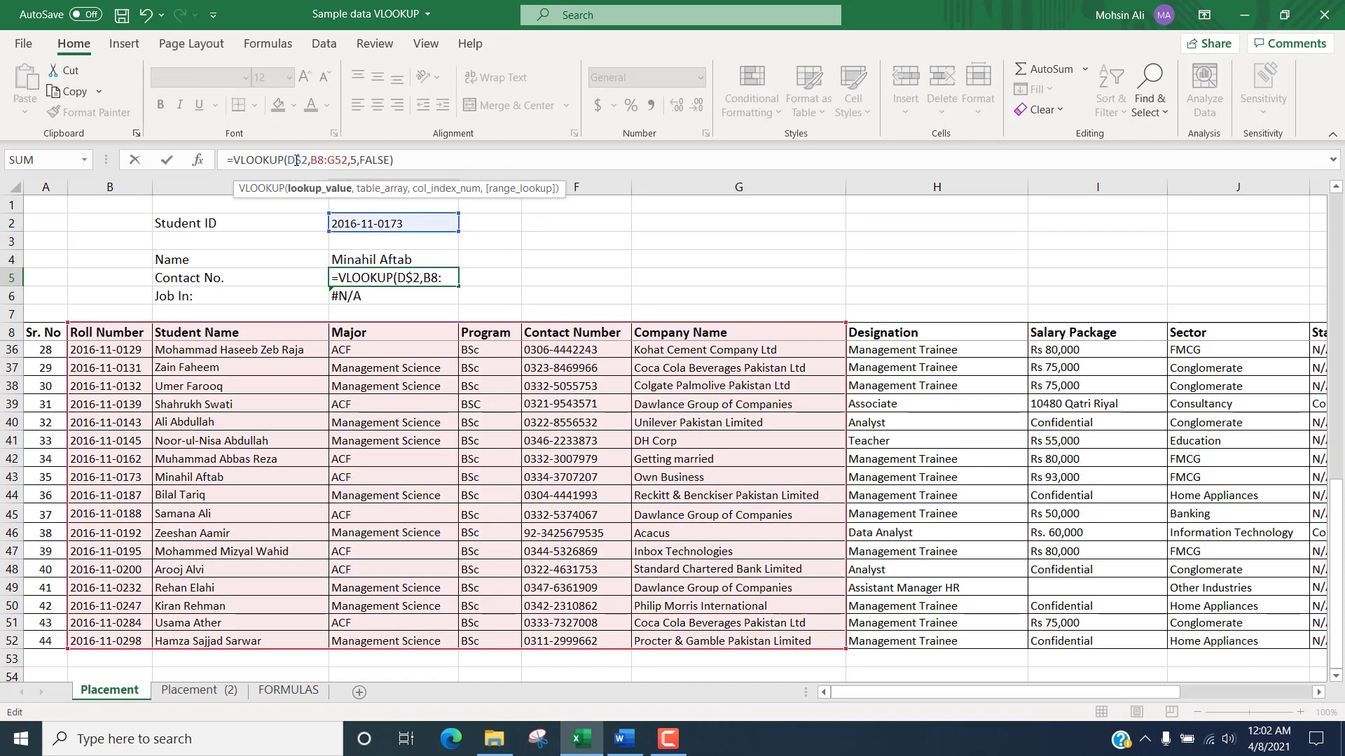
key("shift+Right")
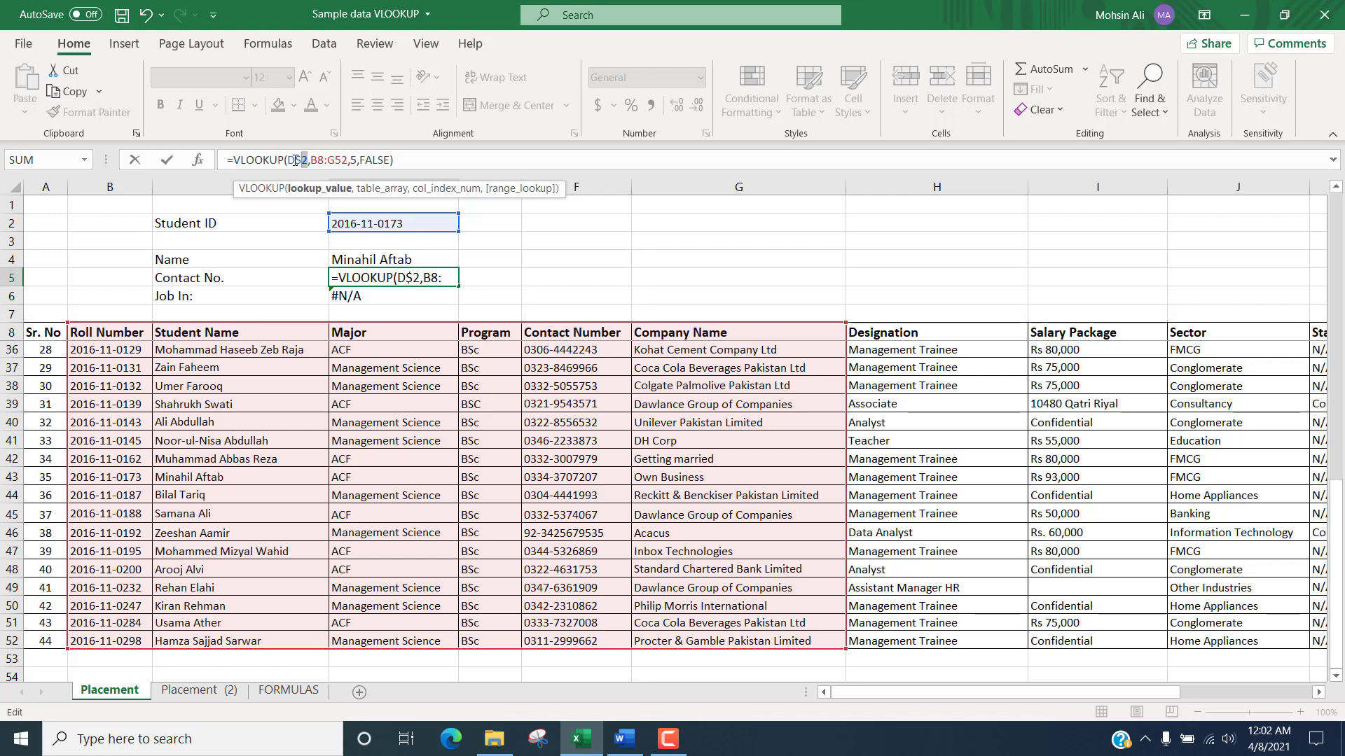
key("Left")
key("Left")
key("Left")
key("shift+Right")
left_click_drag(312, 162, 324, 163)
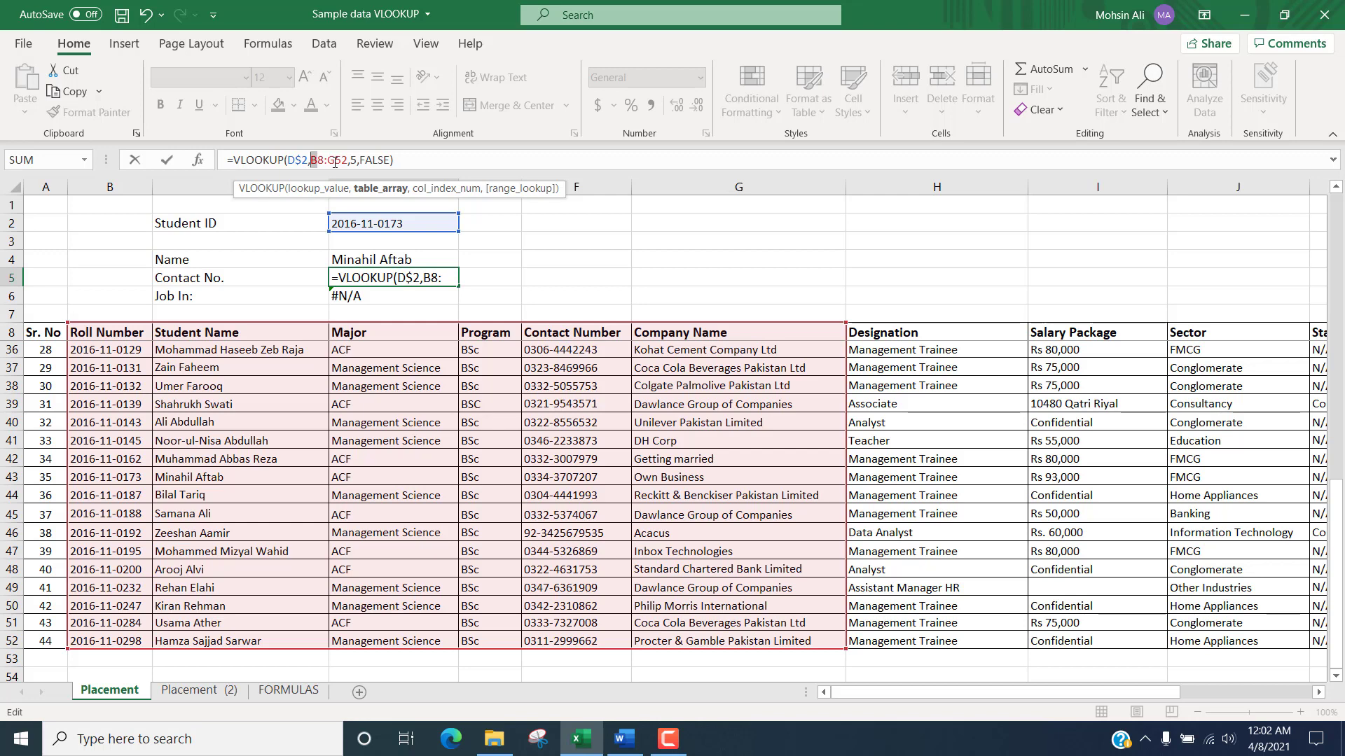
type("4")
key("End")
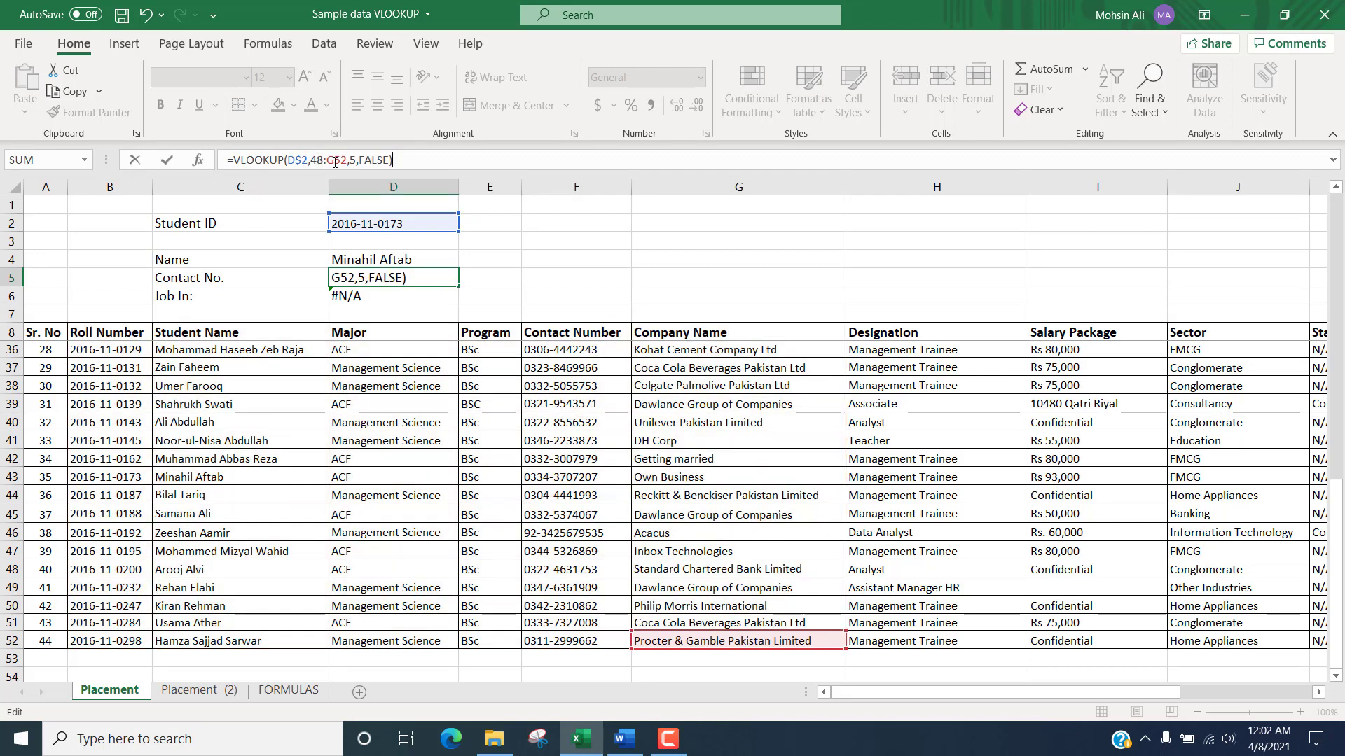
key("Left")
key("Left")
key("Left")
key("Left")
key("Left")
key("Left")
key("Left")
key("Left")
key("Left")
key("Left")
key("Left")
key("Left")
key("Left")
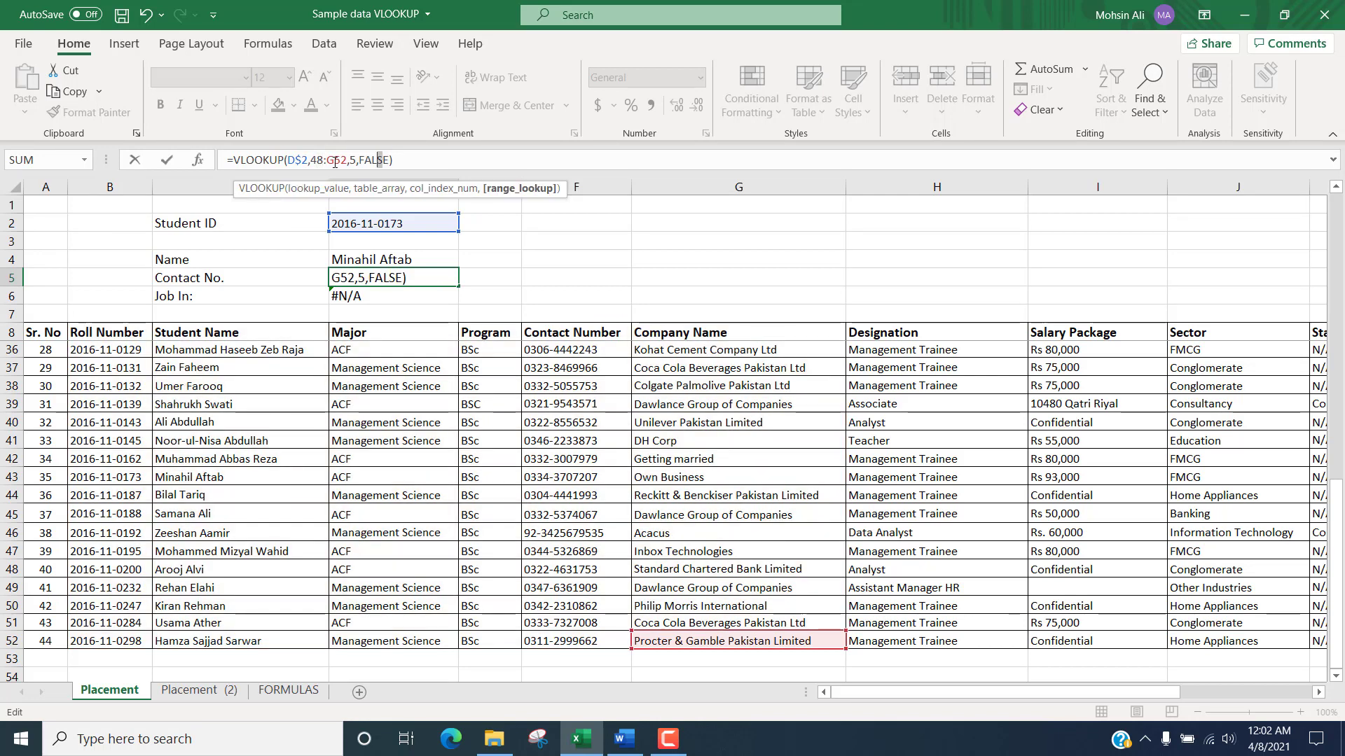
key("Left")
key("Left")
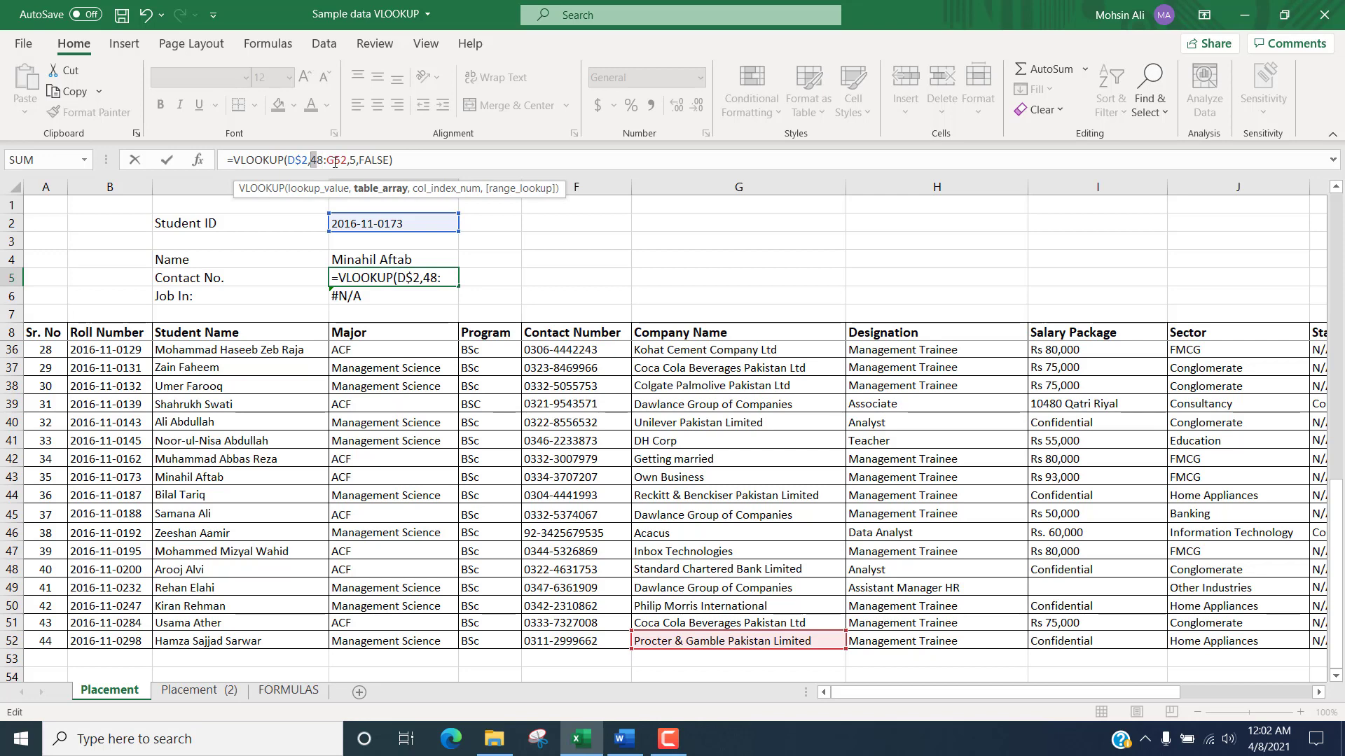
key("ctrl+Return")
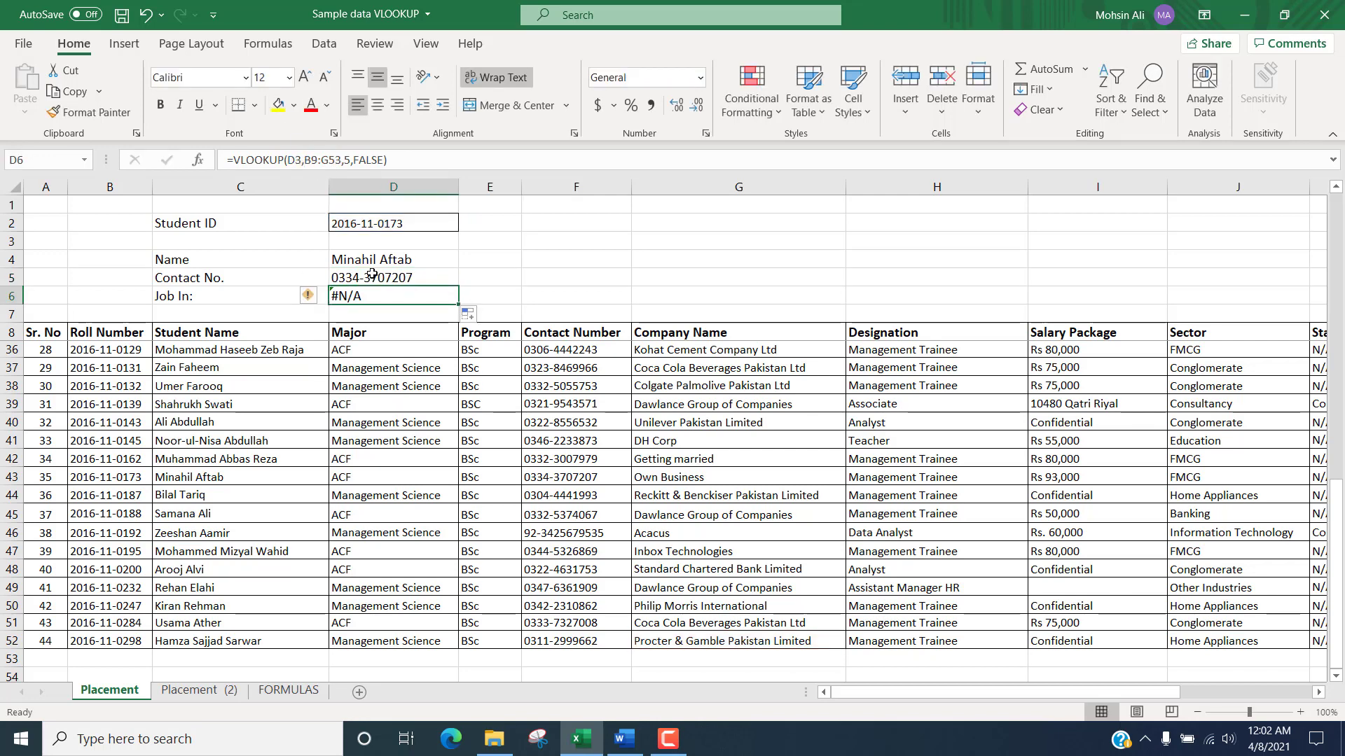
- In the Contact No. formula in D5, lock the lookup cell's row as D$2 and make the table range absolute as $B$8:$G$52
left_click(295, 160)
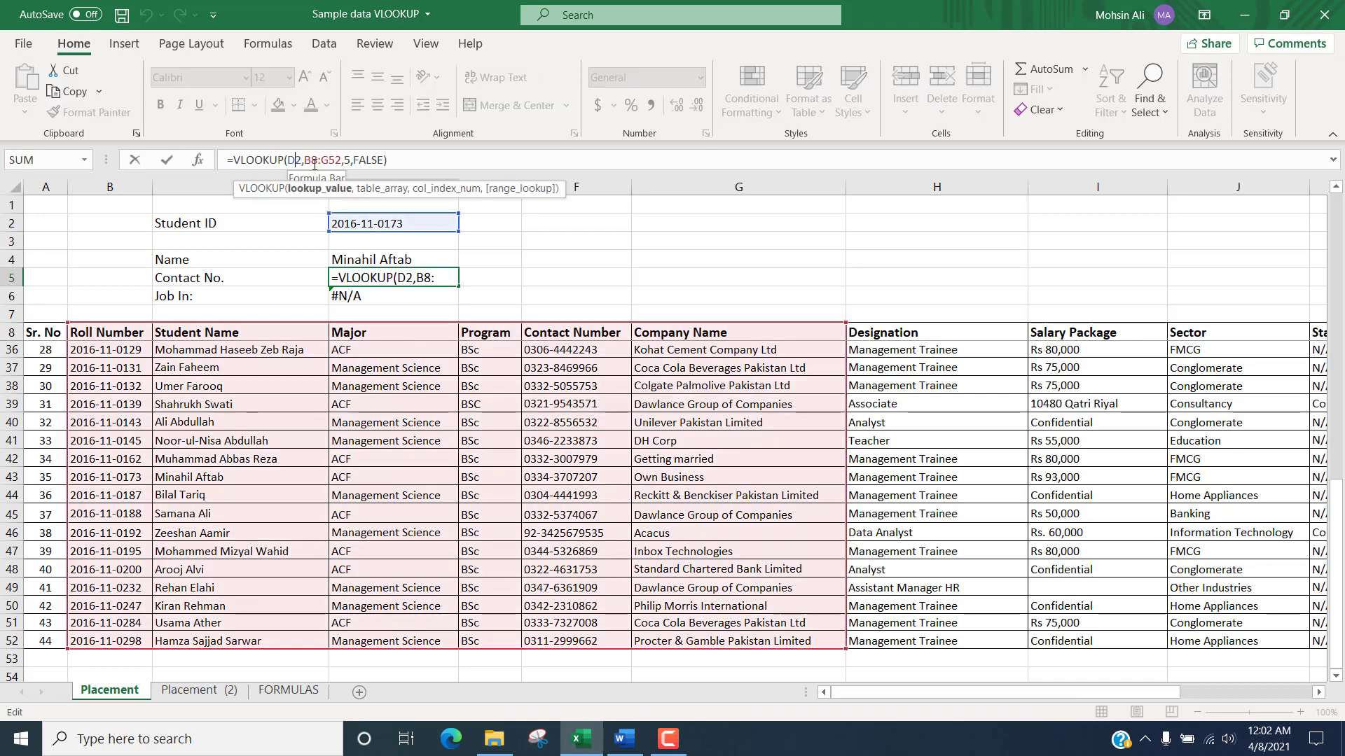
type("$")
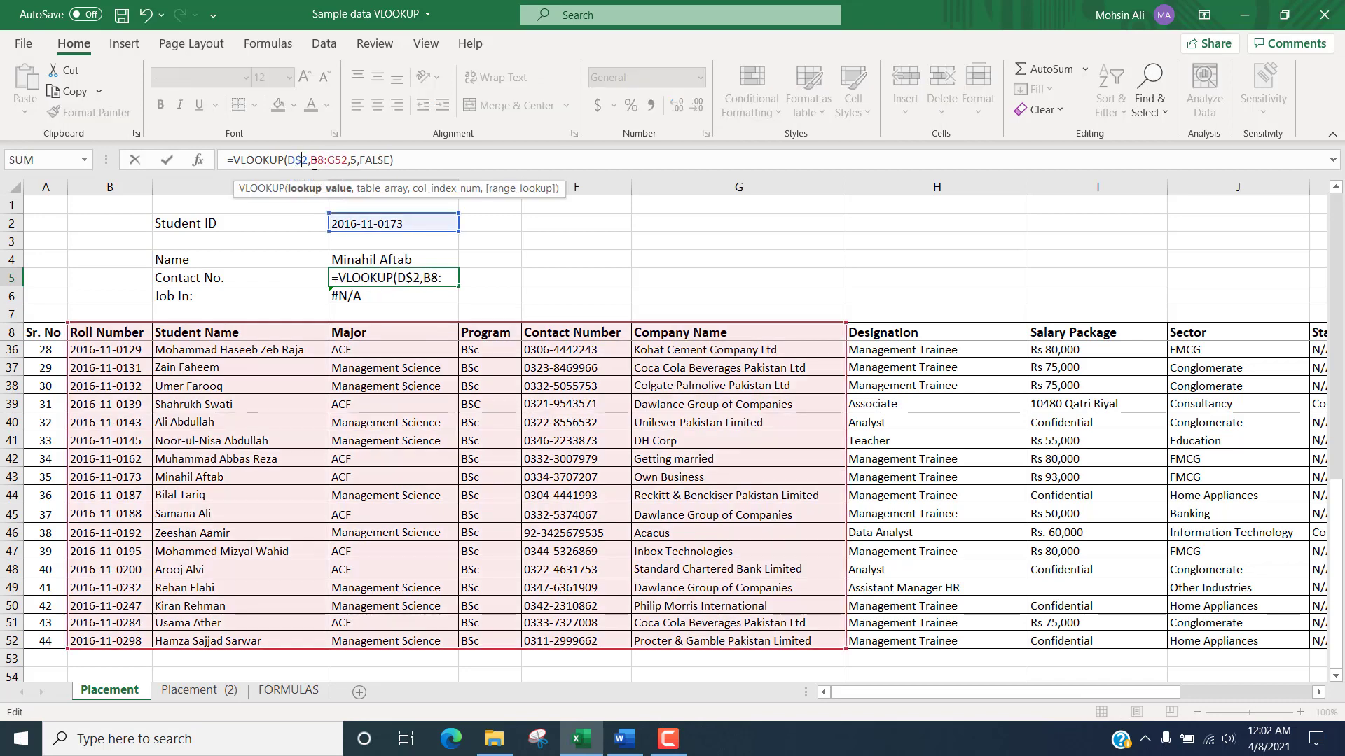
left_click(314, 164)
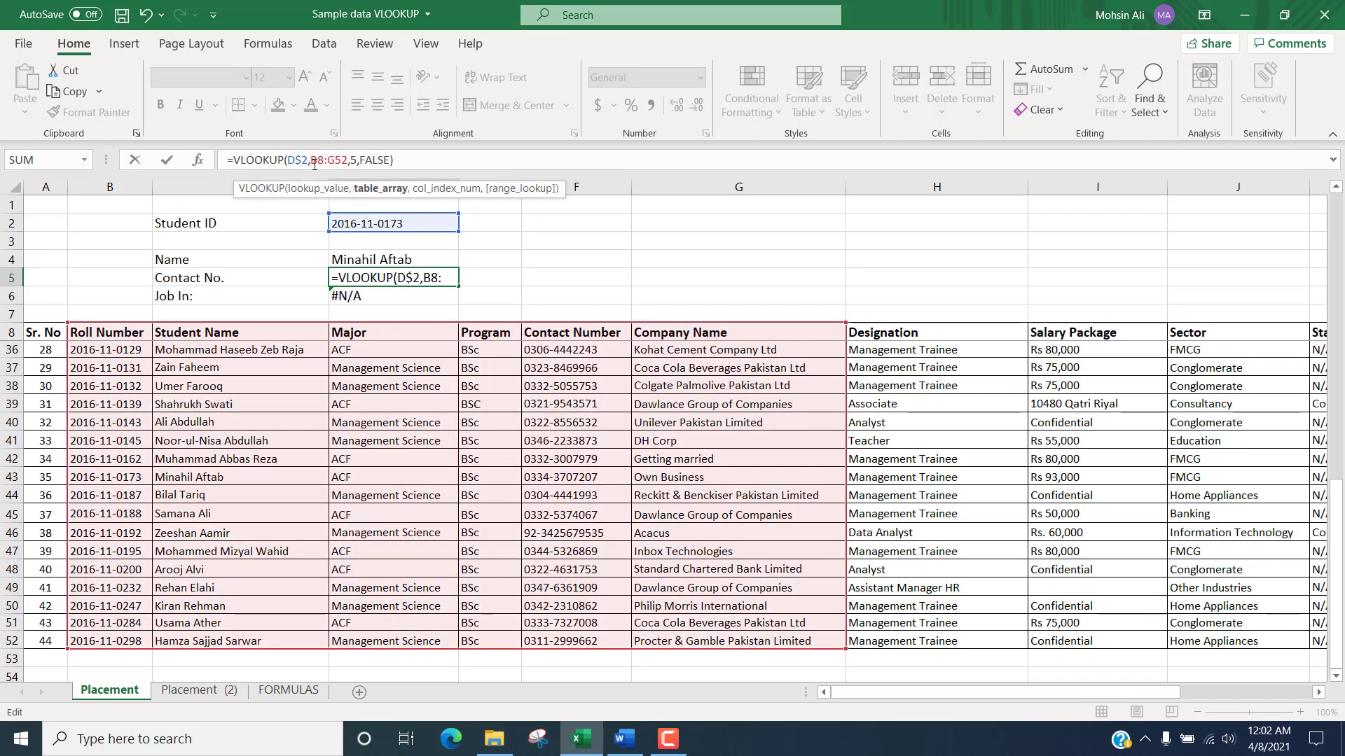
type("$")
key("Right")
type("$2,")
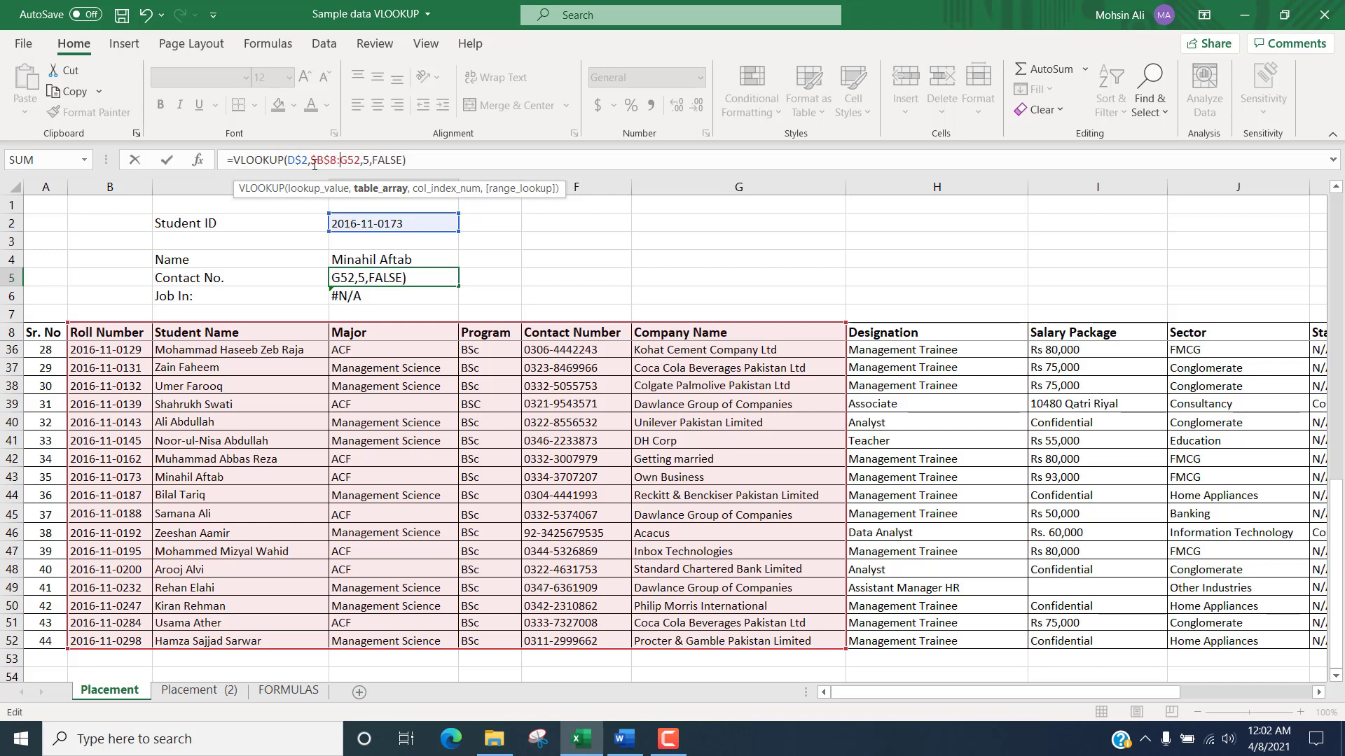
type("$B")
type("$G$")
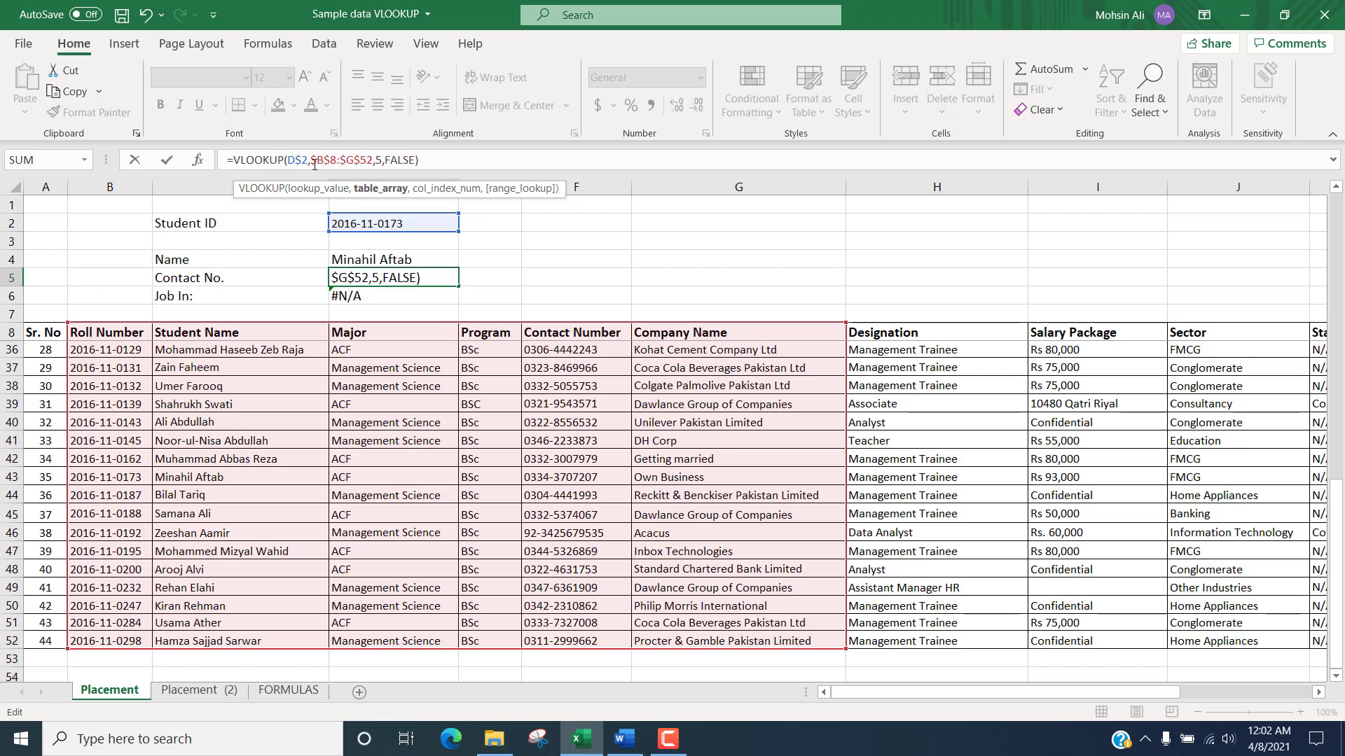
- Make the lookup reference in the D5 formula fully absolute as $D$2 and enter the formula
key("Left")
key("Left")
key("Left")
key("Left")
key("Left")
key("Left")
key("Left")
key("Left")
key("Left")
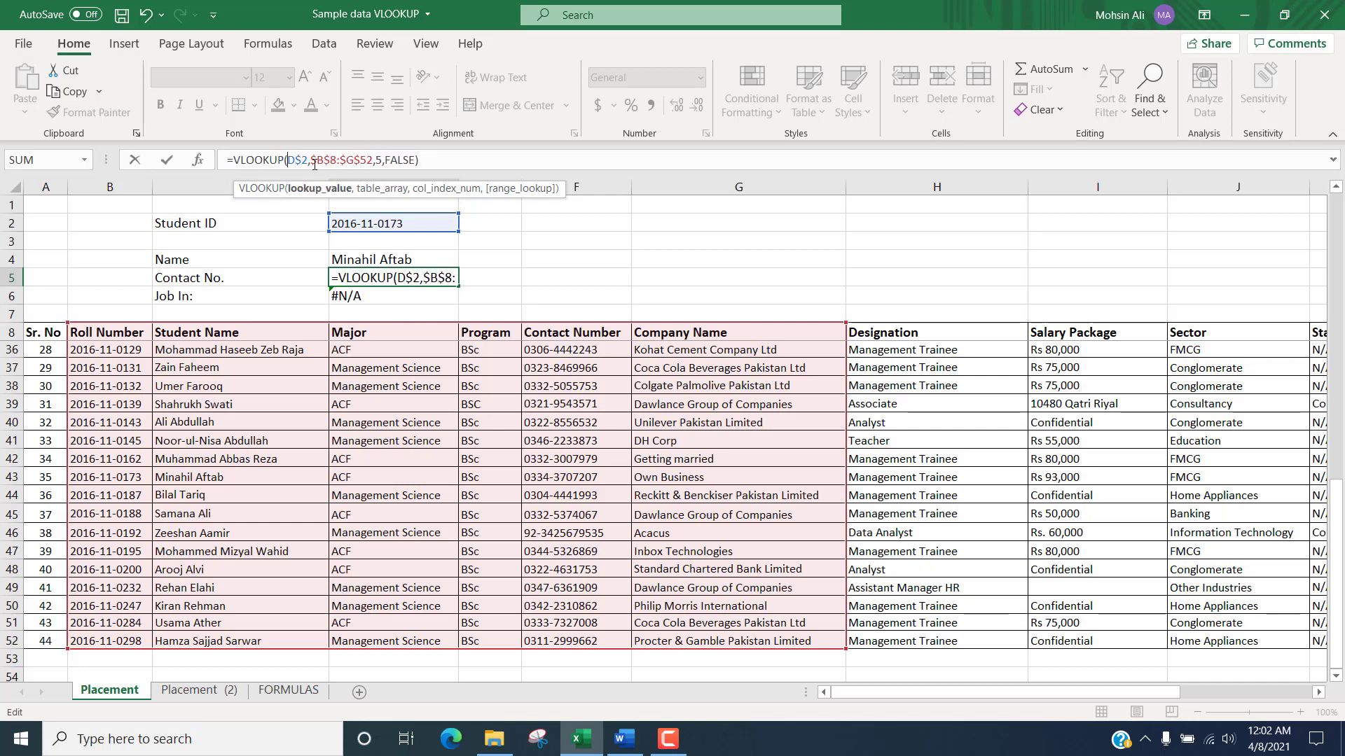
key("Left")
type("$")
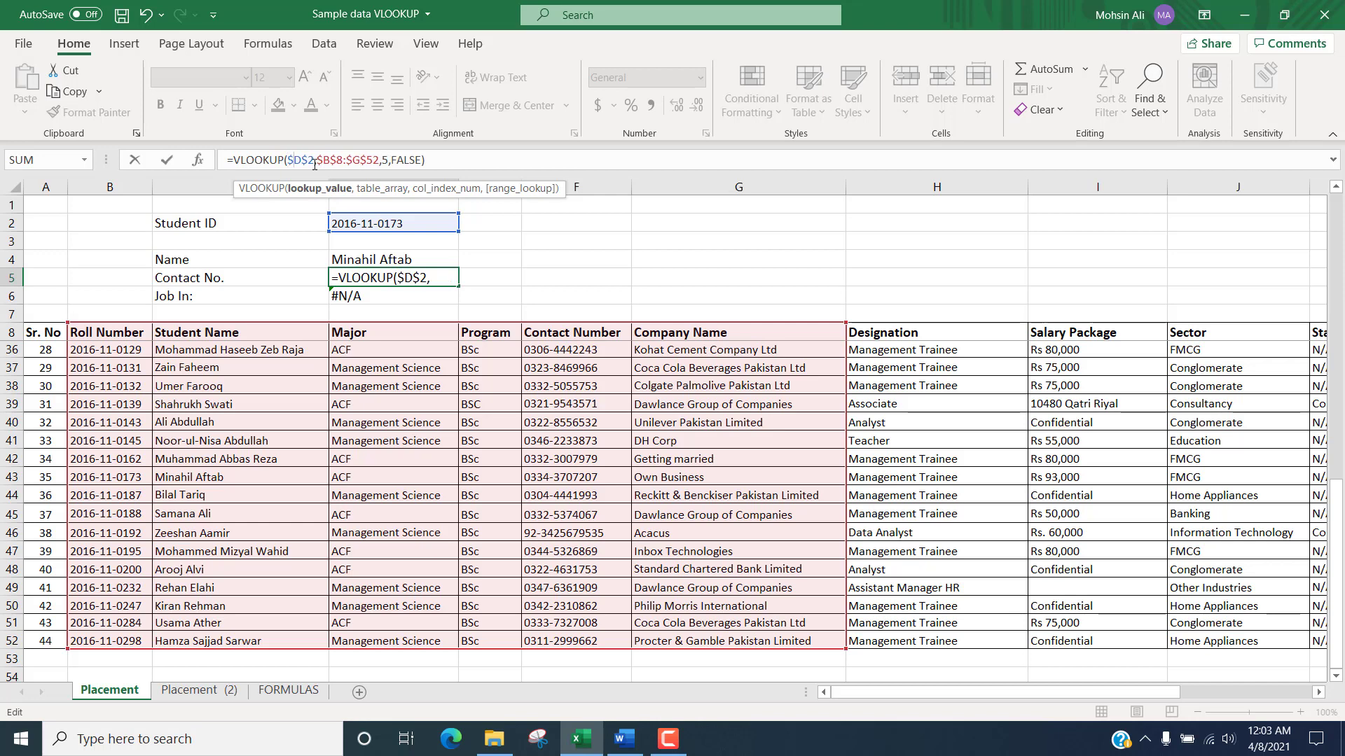
key("Return")
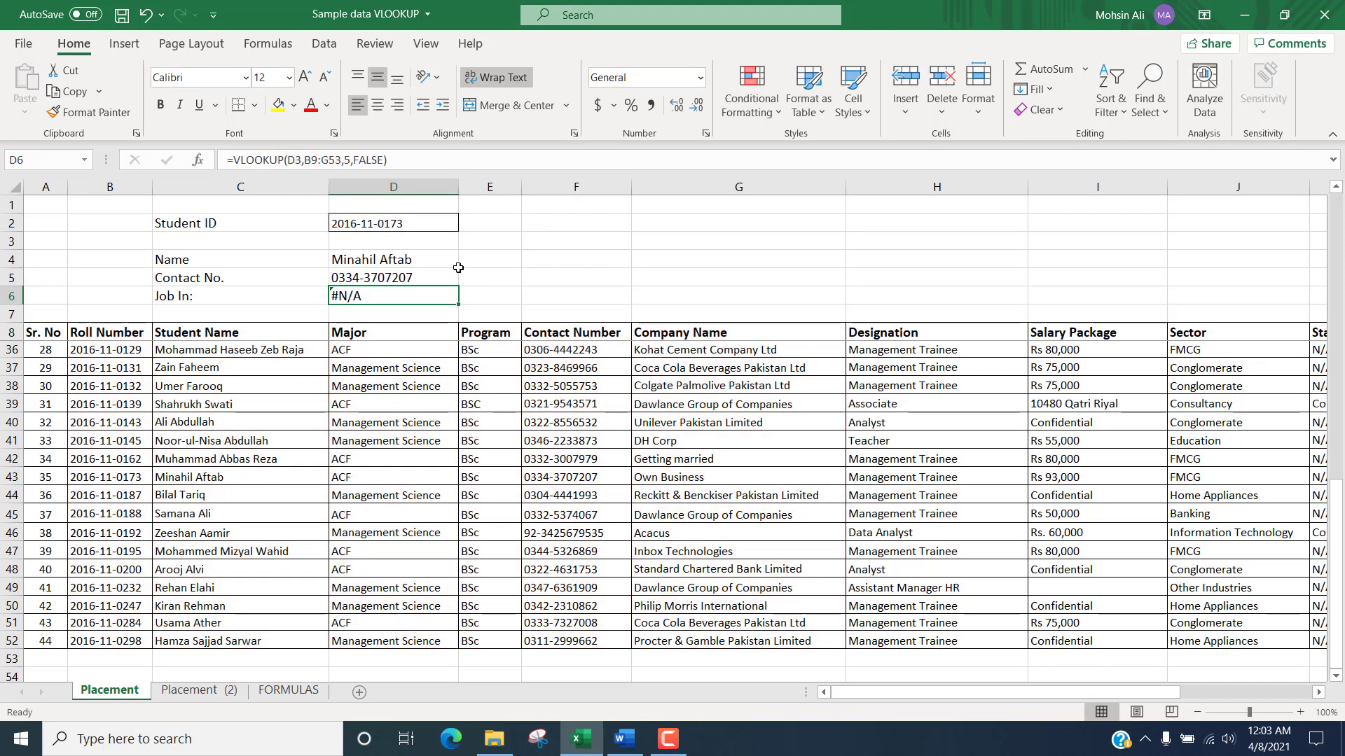
- Fill the Contact No. formula with absolute references from D5 down into the Job In cell D6
left_click(454, 278)
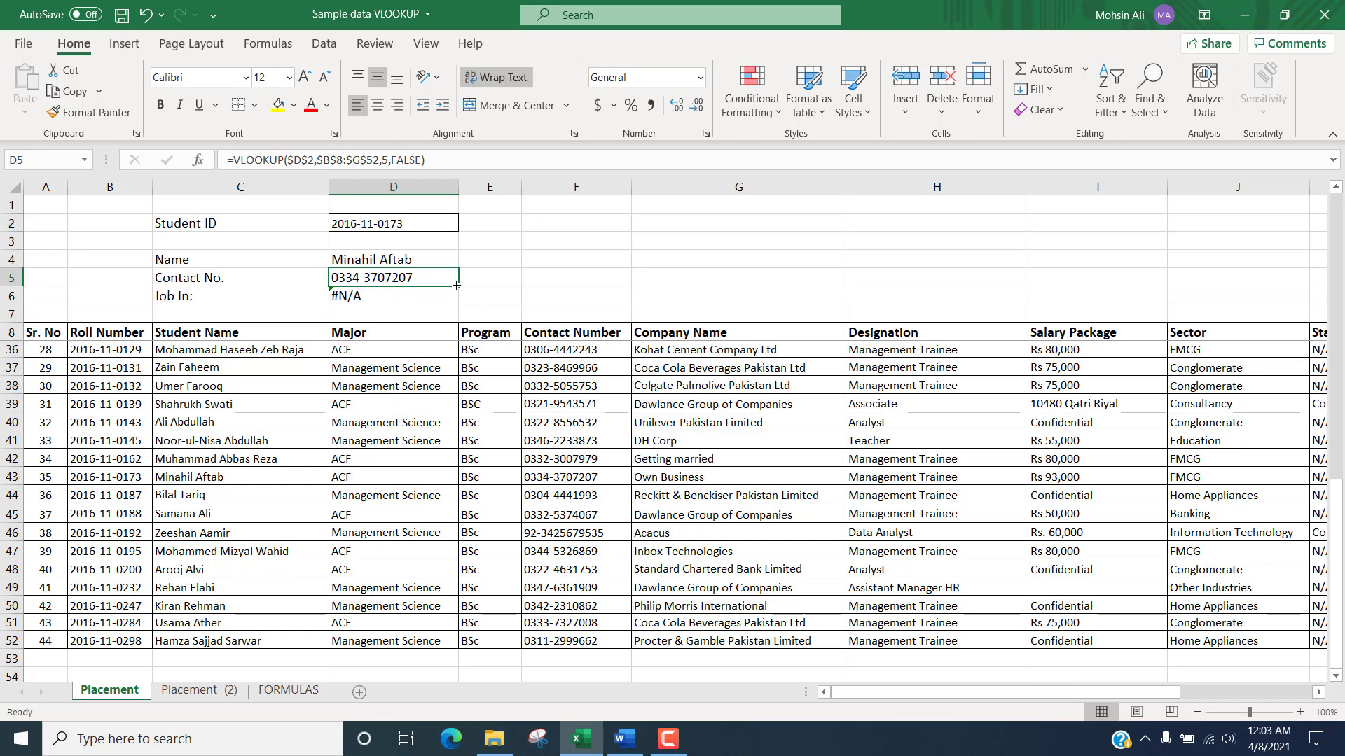
left_click_drag(457, 285, 453, 299)
left_click(444, 294)
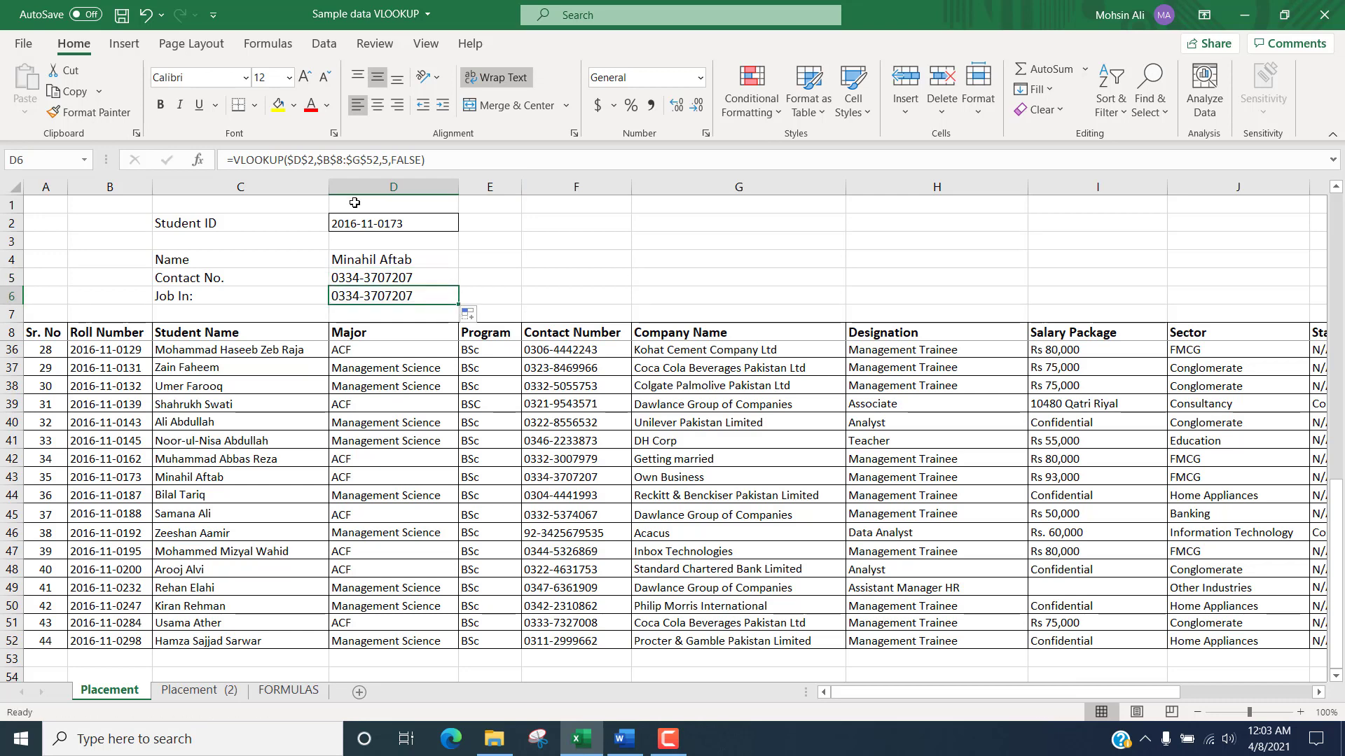
- Set the column index in the Job In formula in D6 to 6
left_click(383, 161)
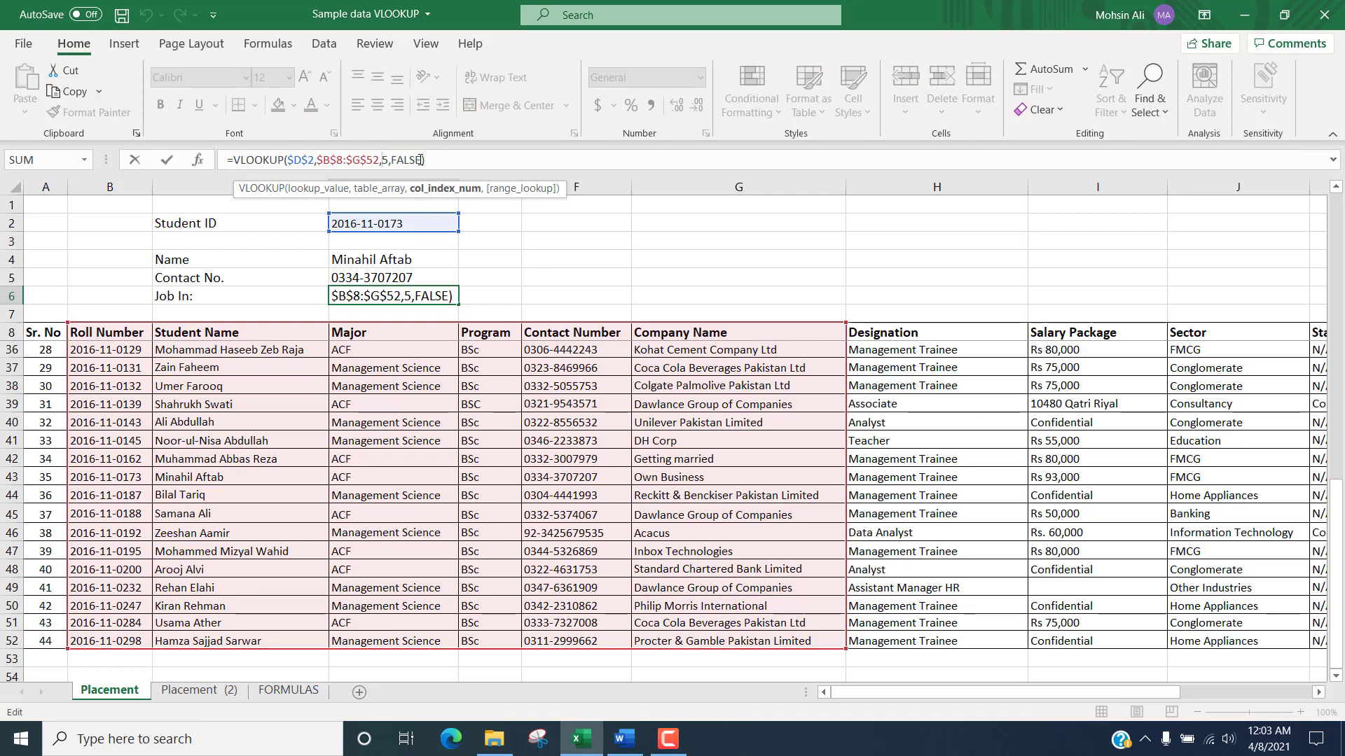
key("shift+Right")
type("6")
key("Return")
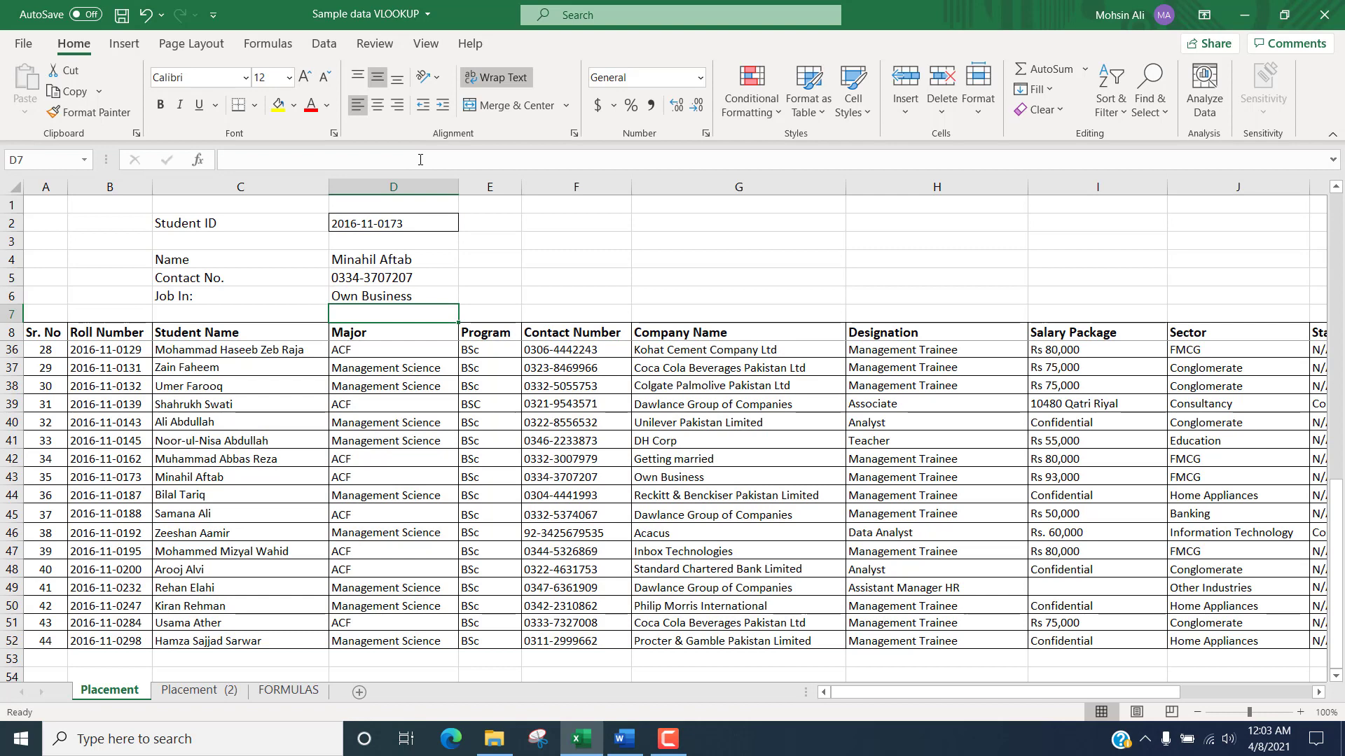
- Copy the roll number in cell B45 into the Student ID cell D2
left_click(109, 514)
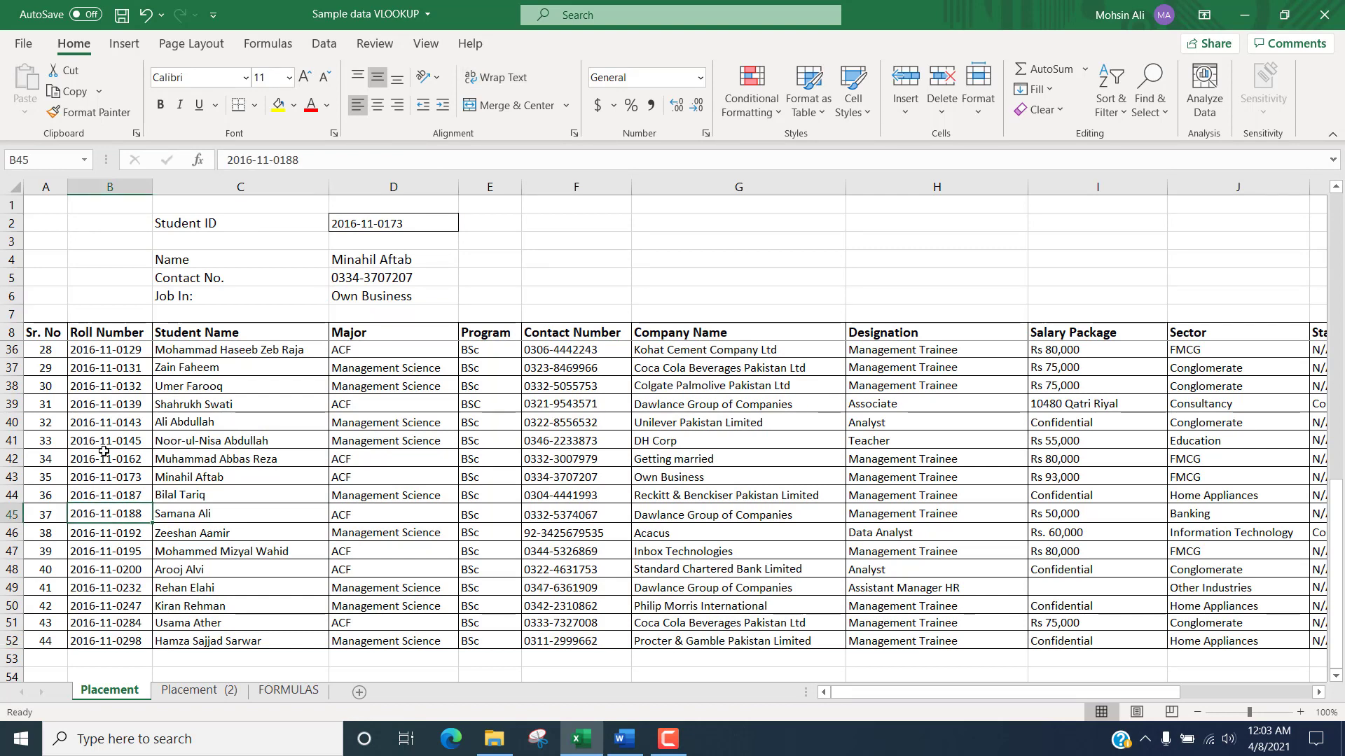
key("ctrl+c")
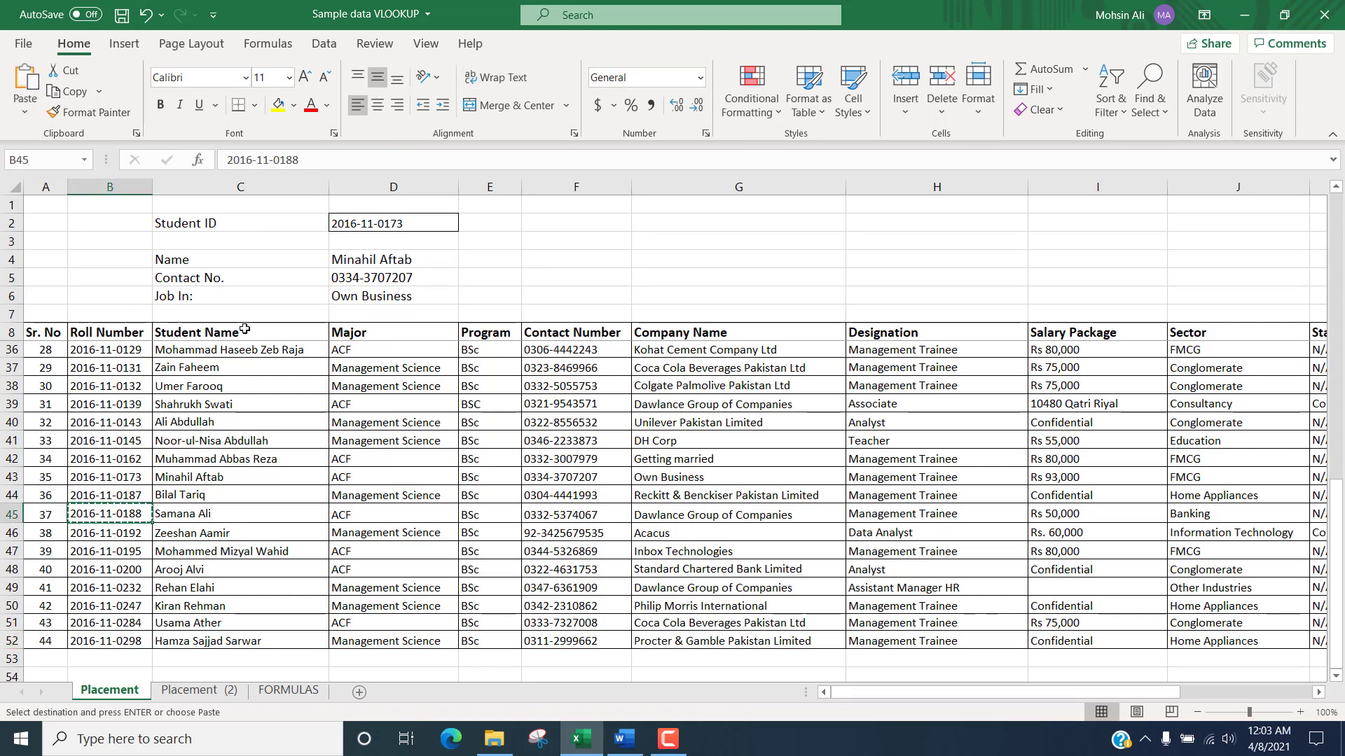
left_click(346, 223)
key("ctrl+v")
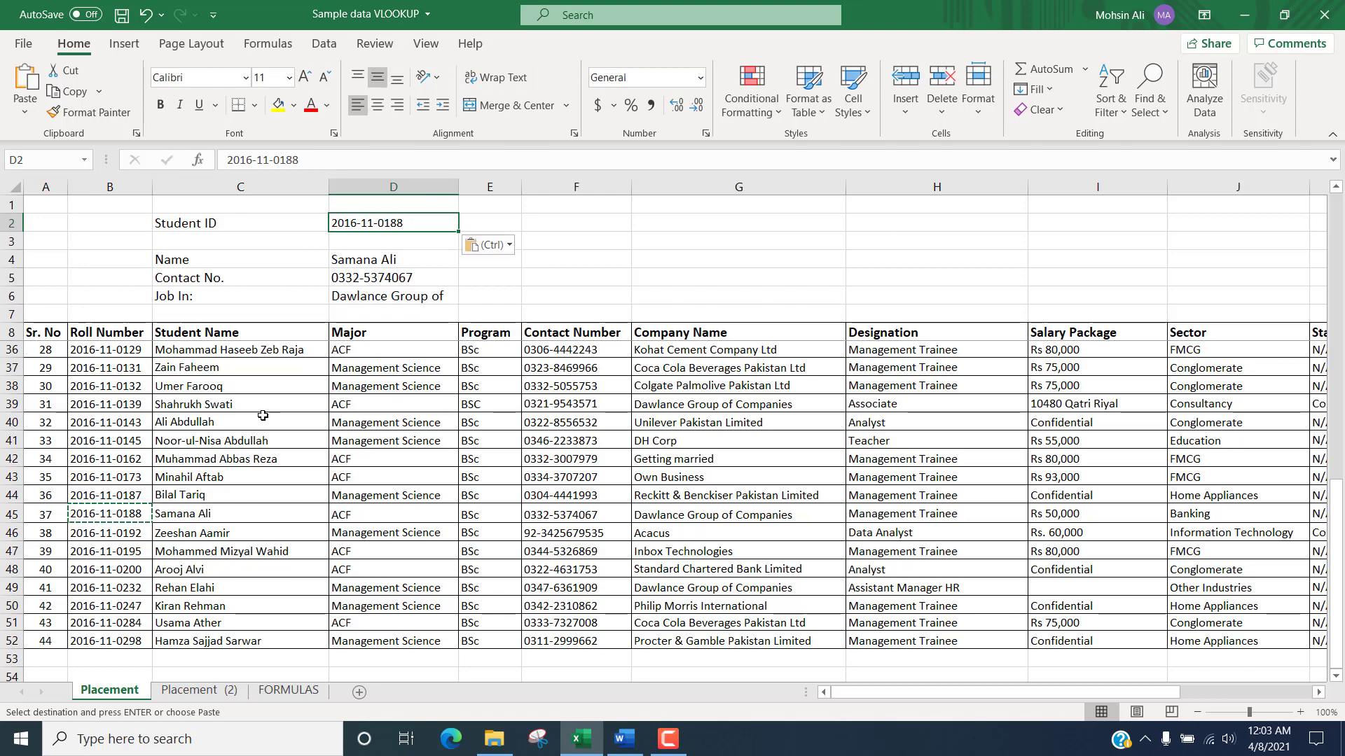
- On the Placement (2) sheet, clear the existing lookup formulas in cells C2:C3
scroll(259, 420, "up", 5)
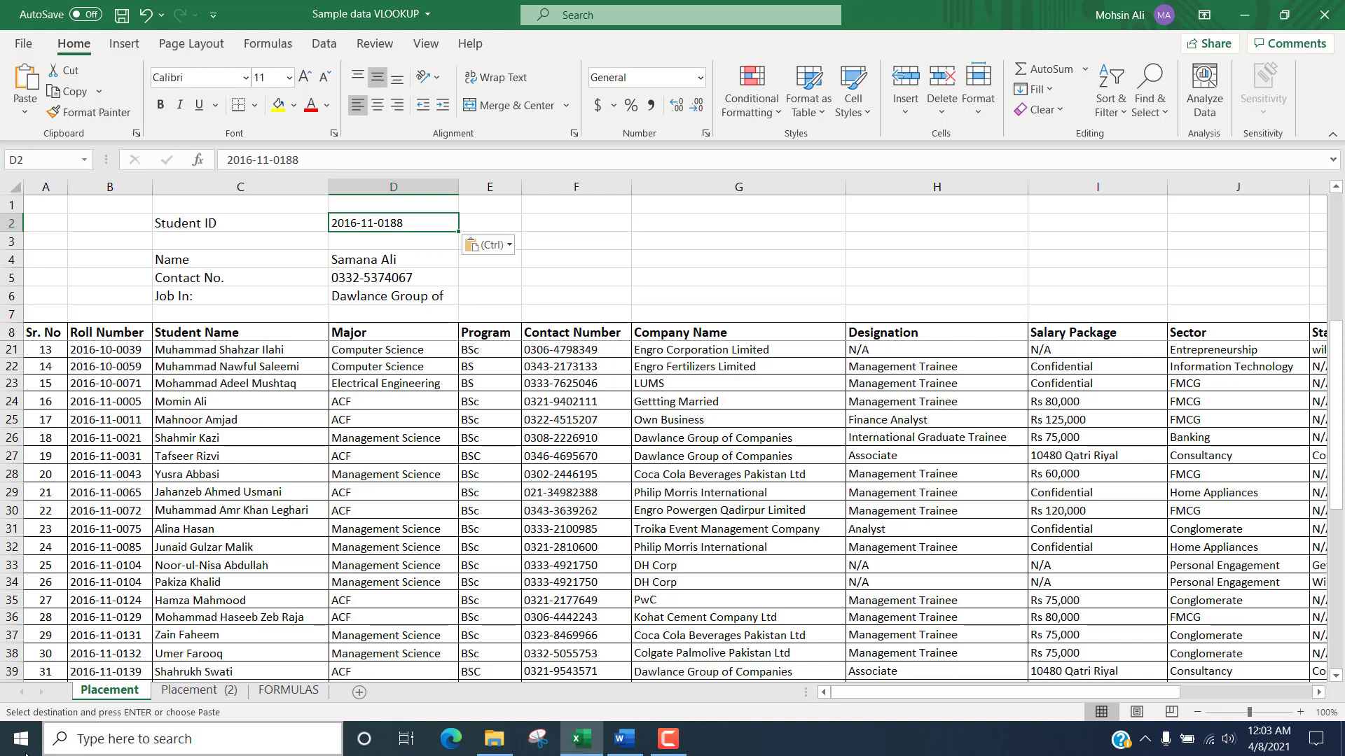
left_click(174, 695)
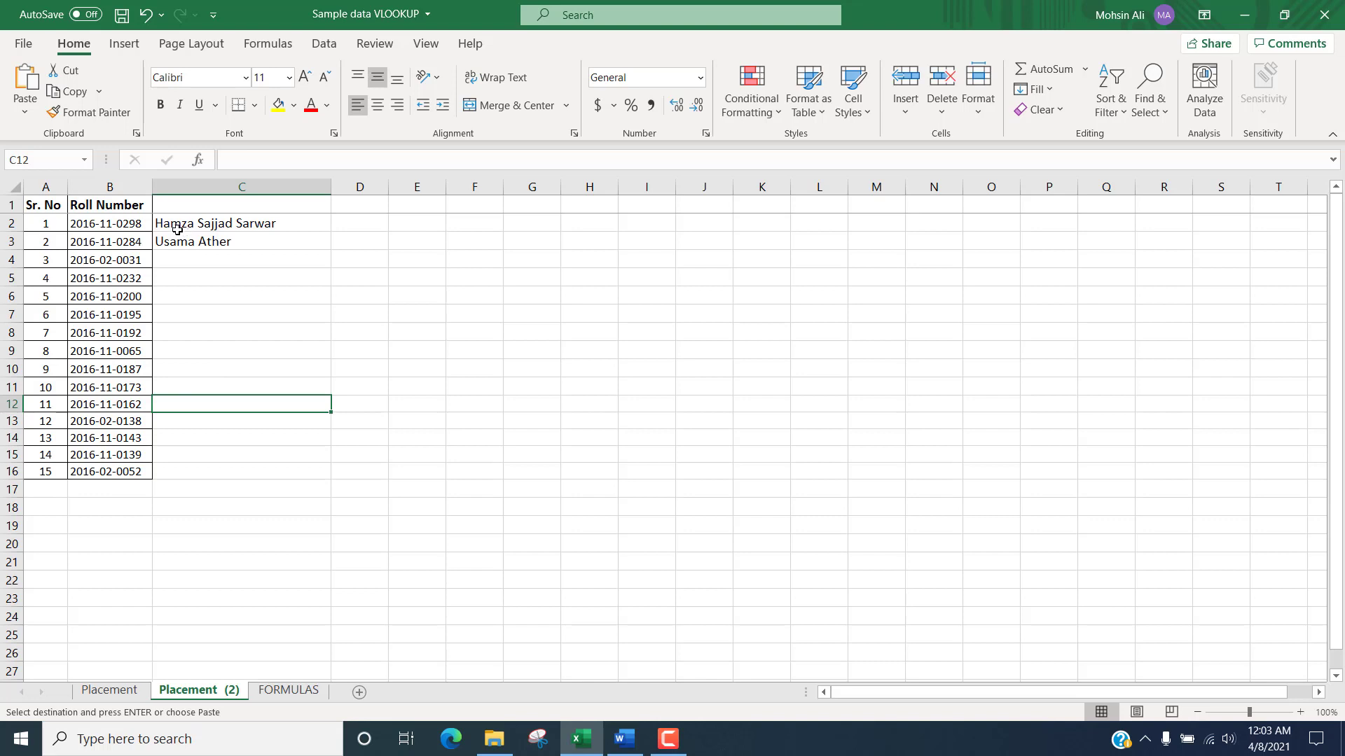
key("Up")
key("Up")
key("Up")
key("Up")
key("Up")
key("Up")
key("Up")
key("Up")
key("Up")
key("Up")
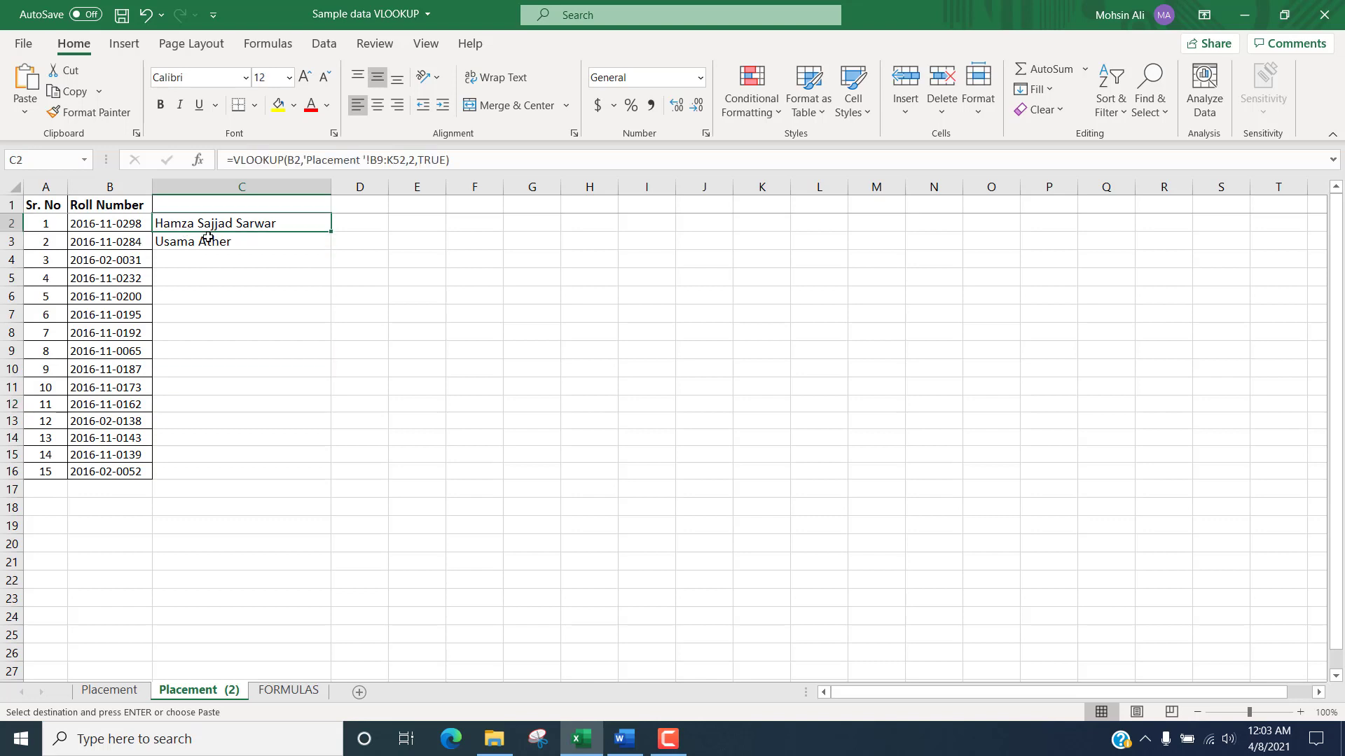
key("shift+Down")
key("Delete")
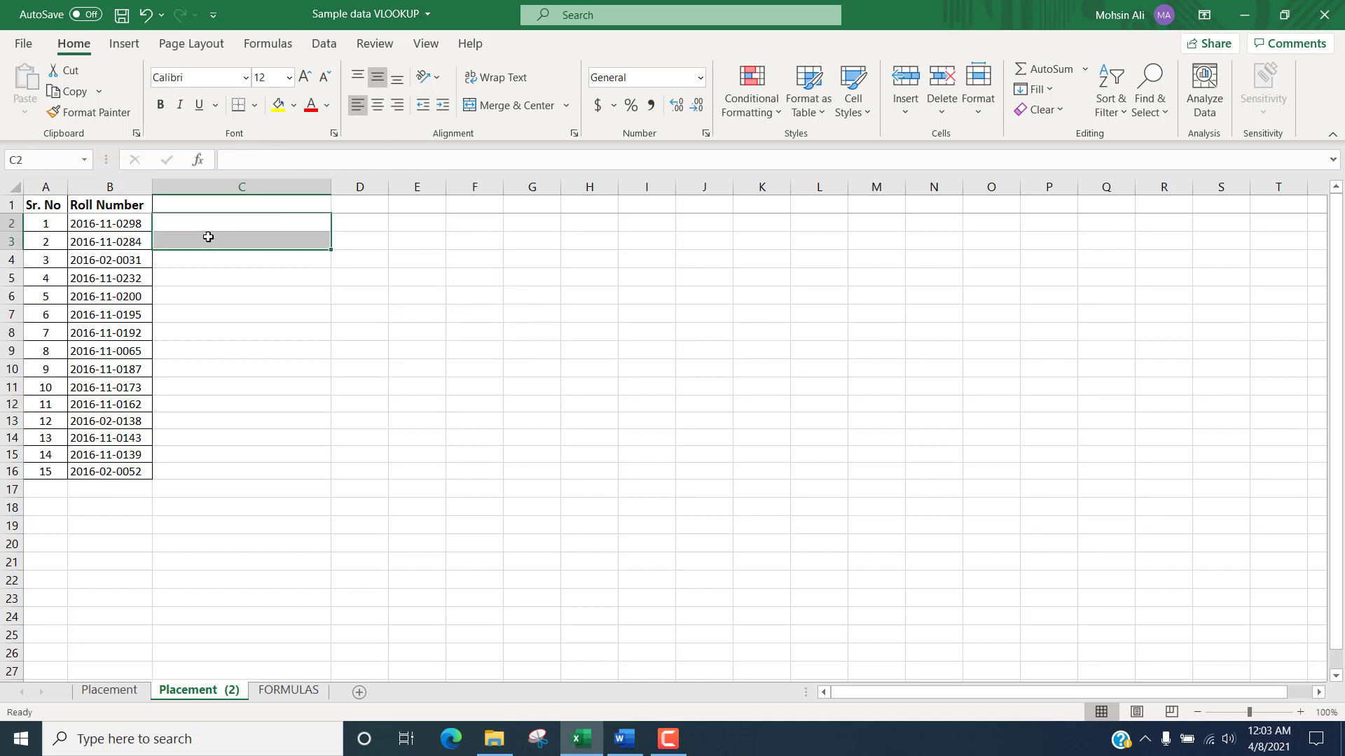
- Enter the column header "Student Name" in cell C1 of the Placement (2) sheet
key("Up")
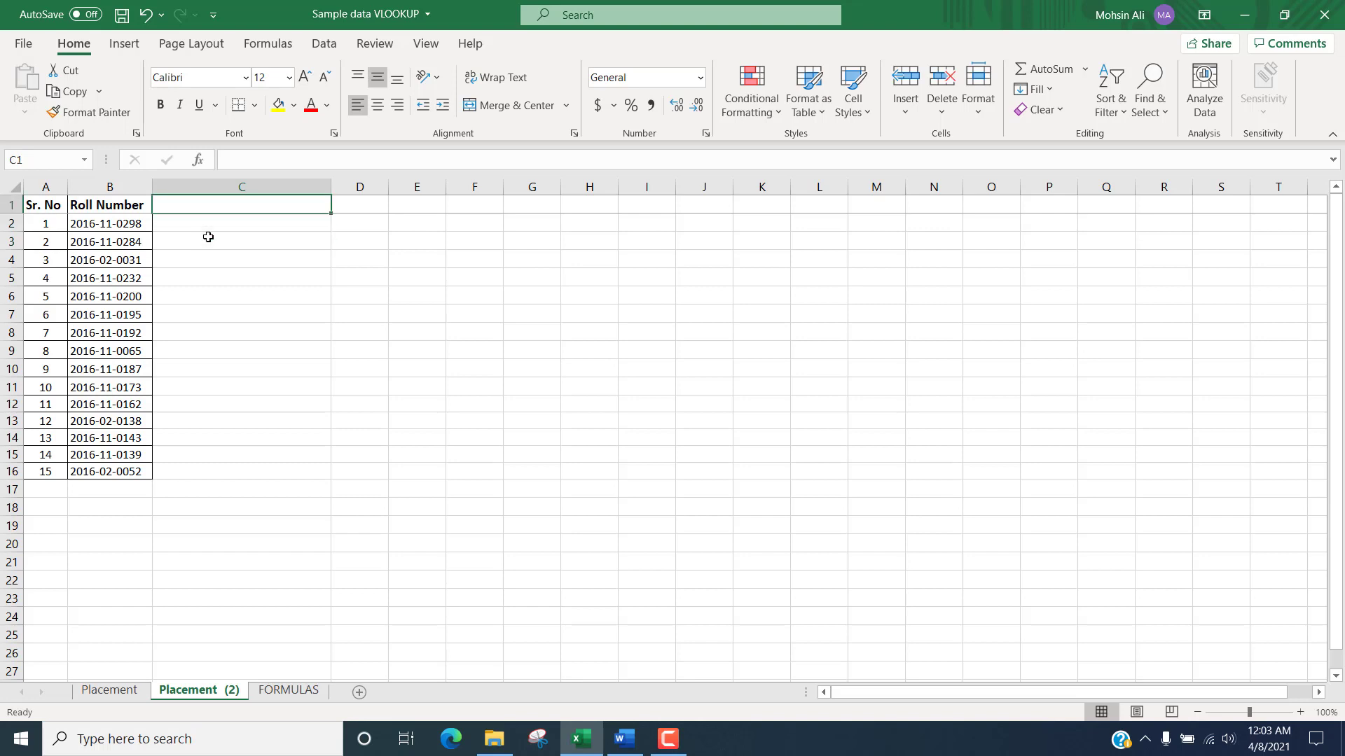
type("Nam")
key("BackSpace")
key("BackSpace")
key("BackSpace")
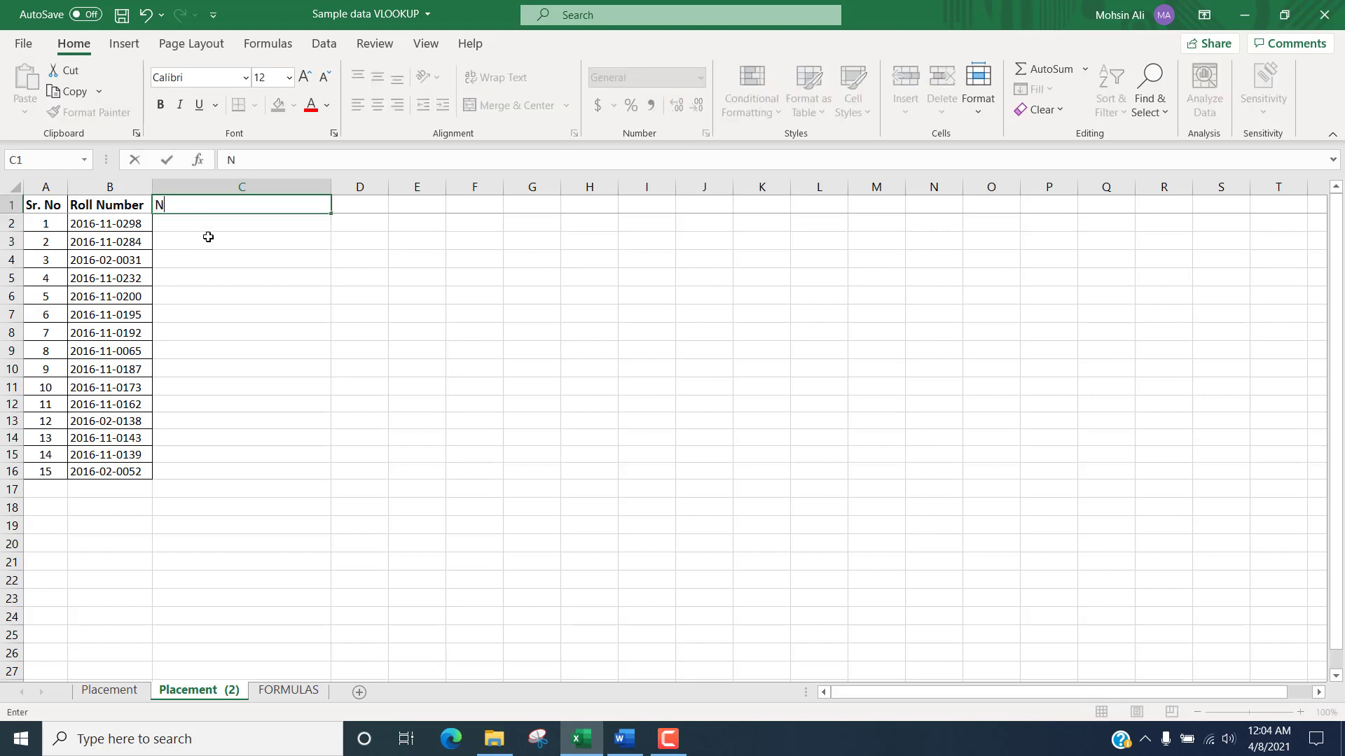
type("Student Name")
key("Return")
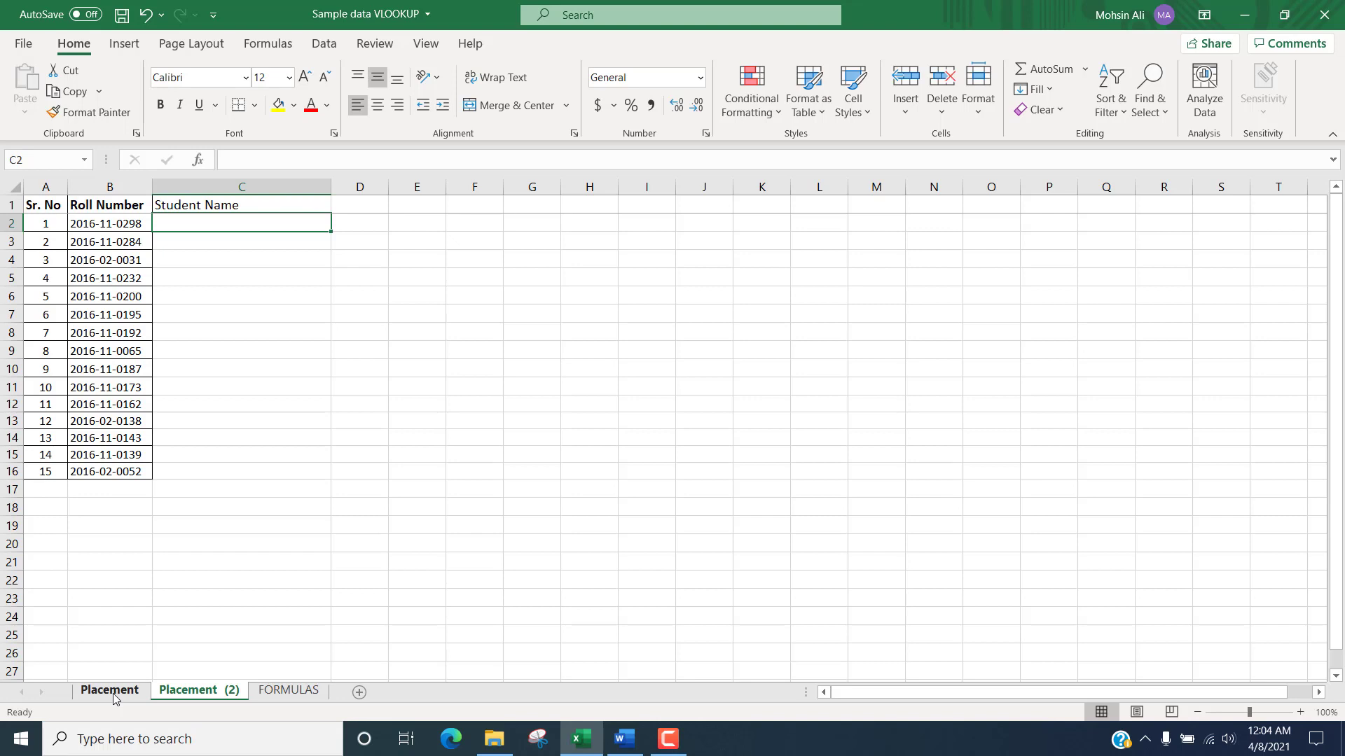
- Start a VLOOKUP formula in cell C2 of the Placement (2) sheet, using the roll number in B2 as the lookup value
left_click(98, 226)
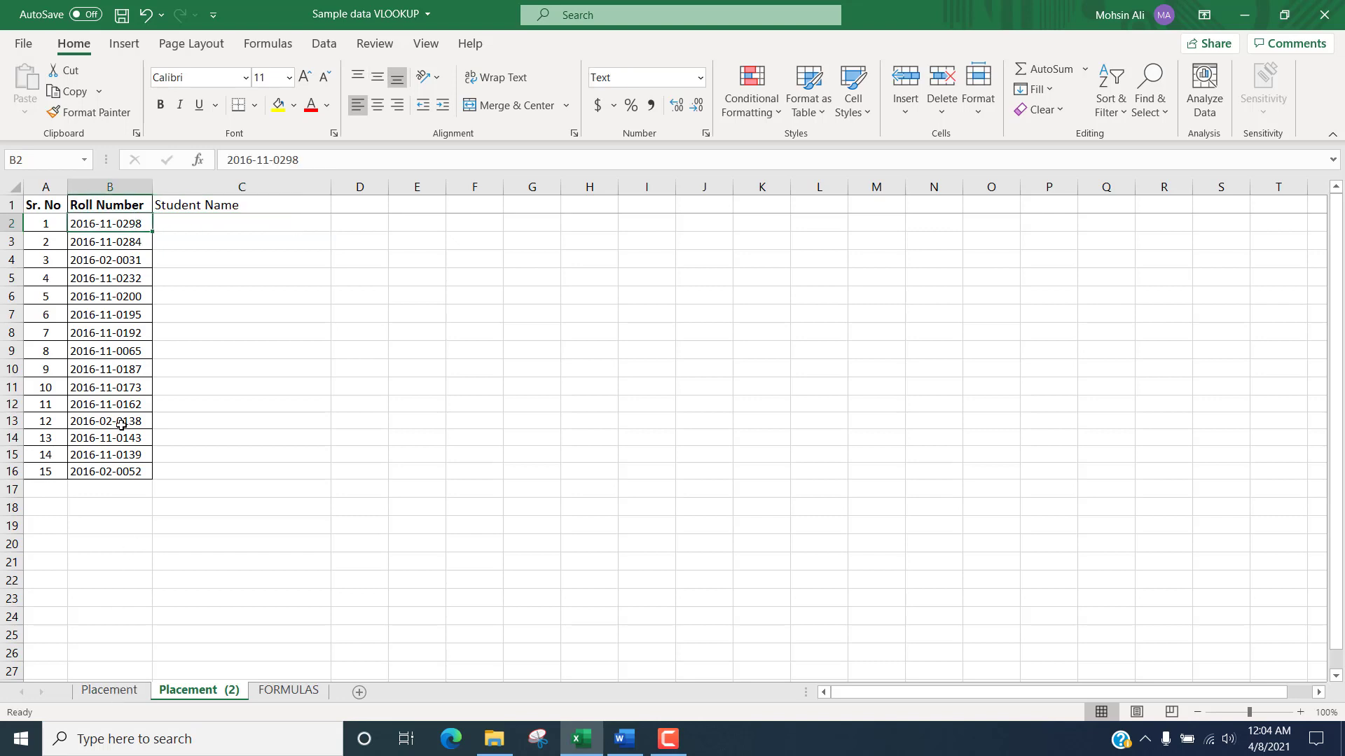
left_click(203, 226)
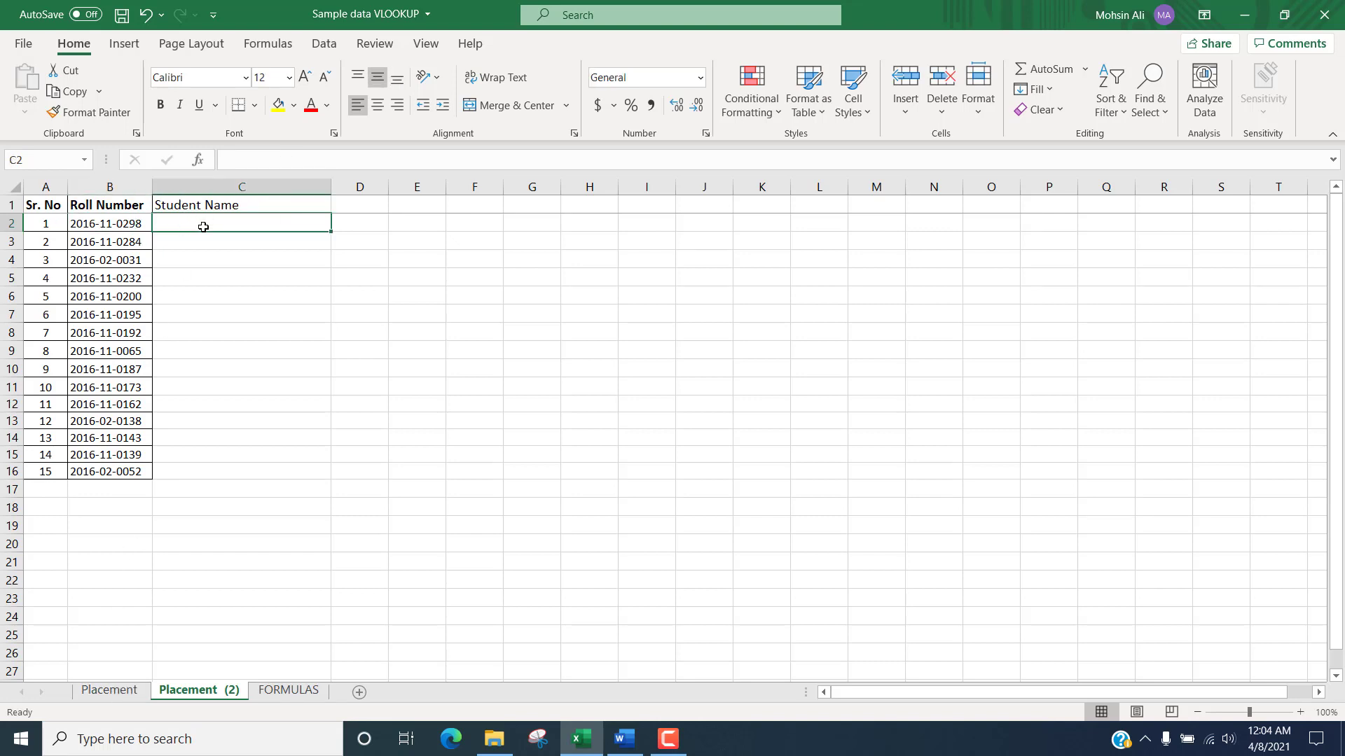
type("=")
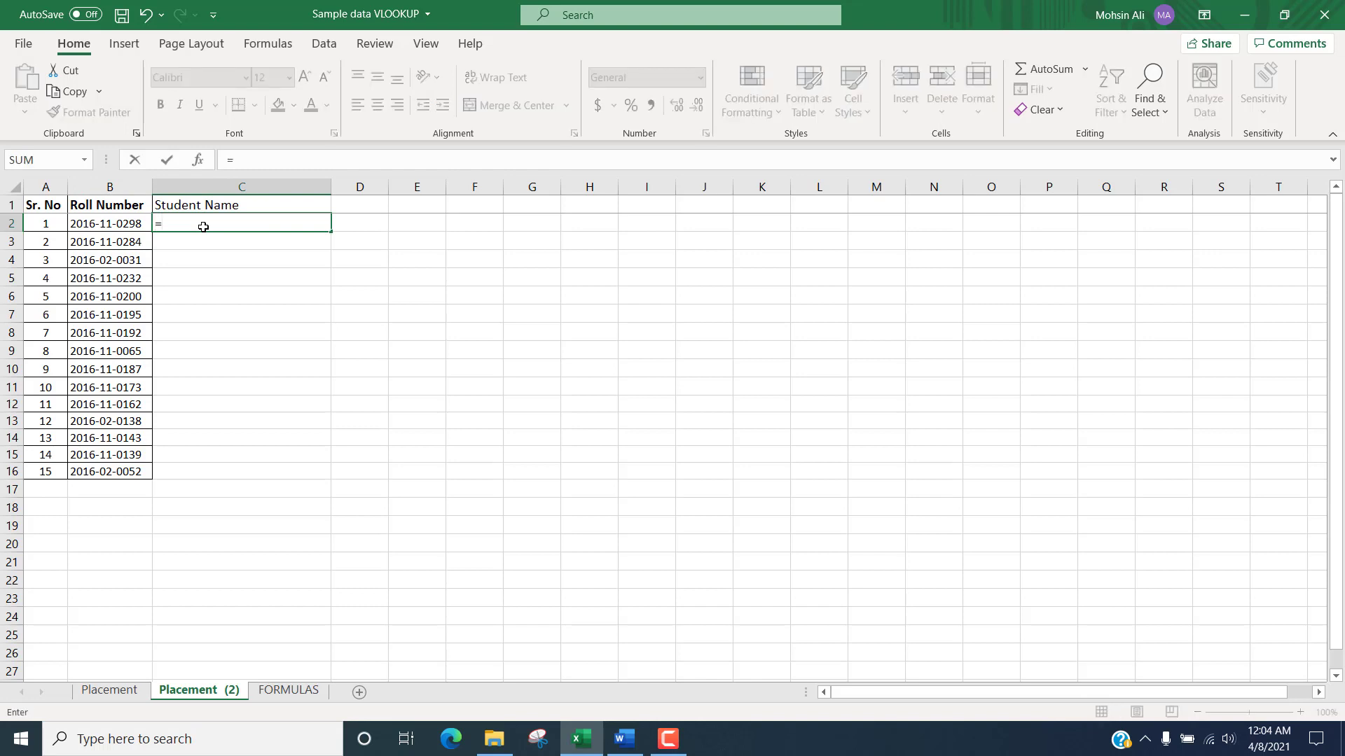
type("vlo")
key("Tab")
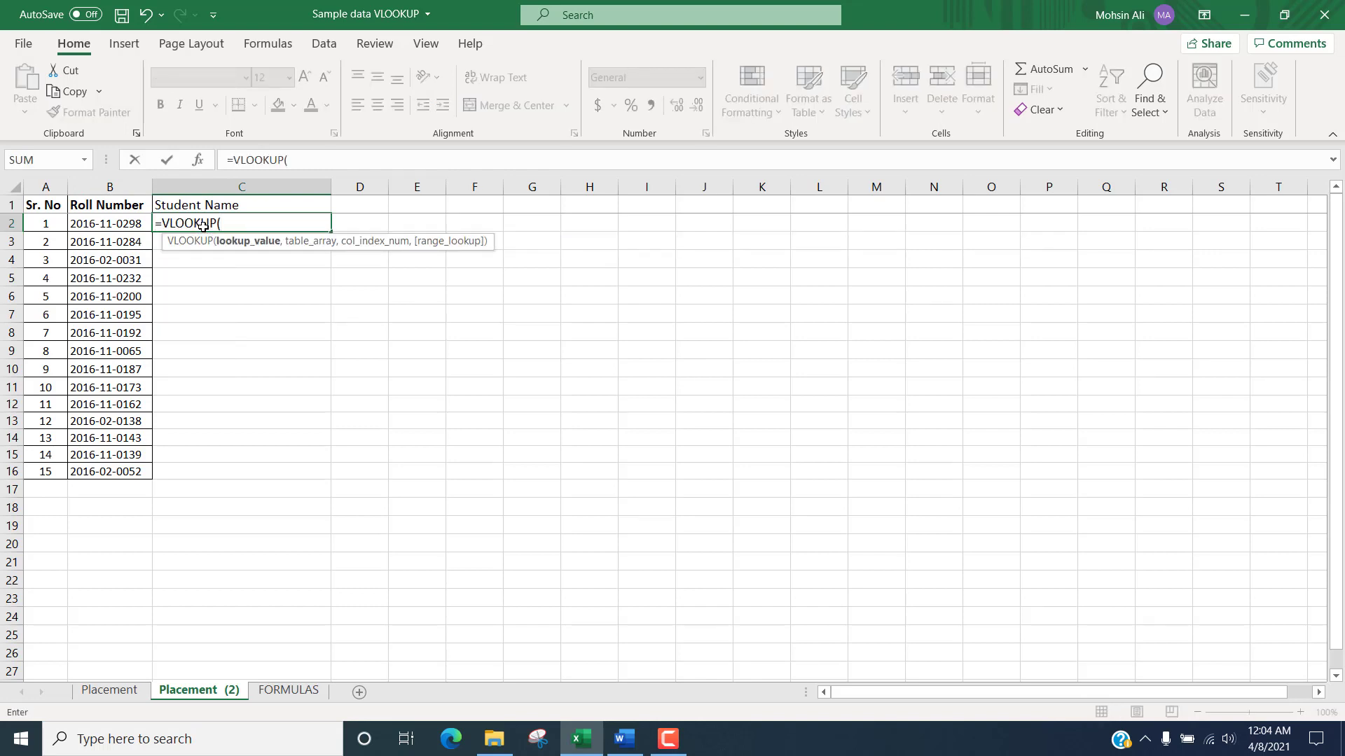
key("Left")
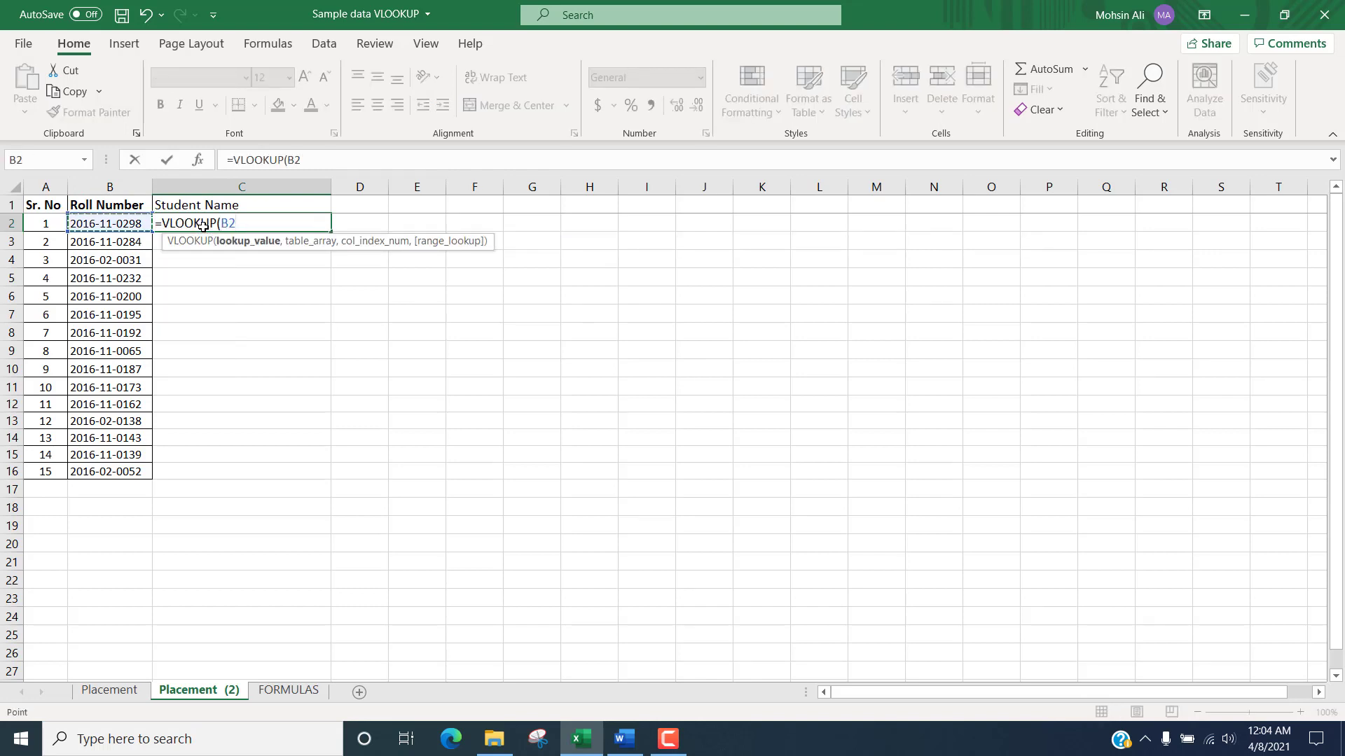
type(",")
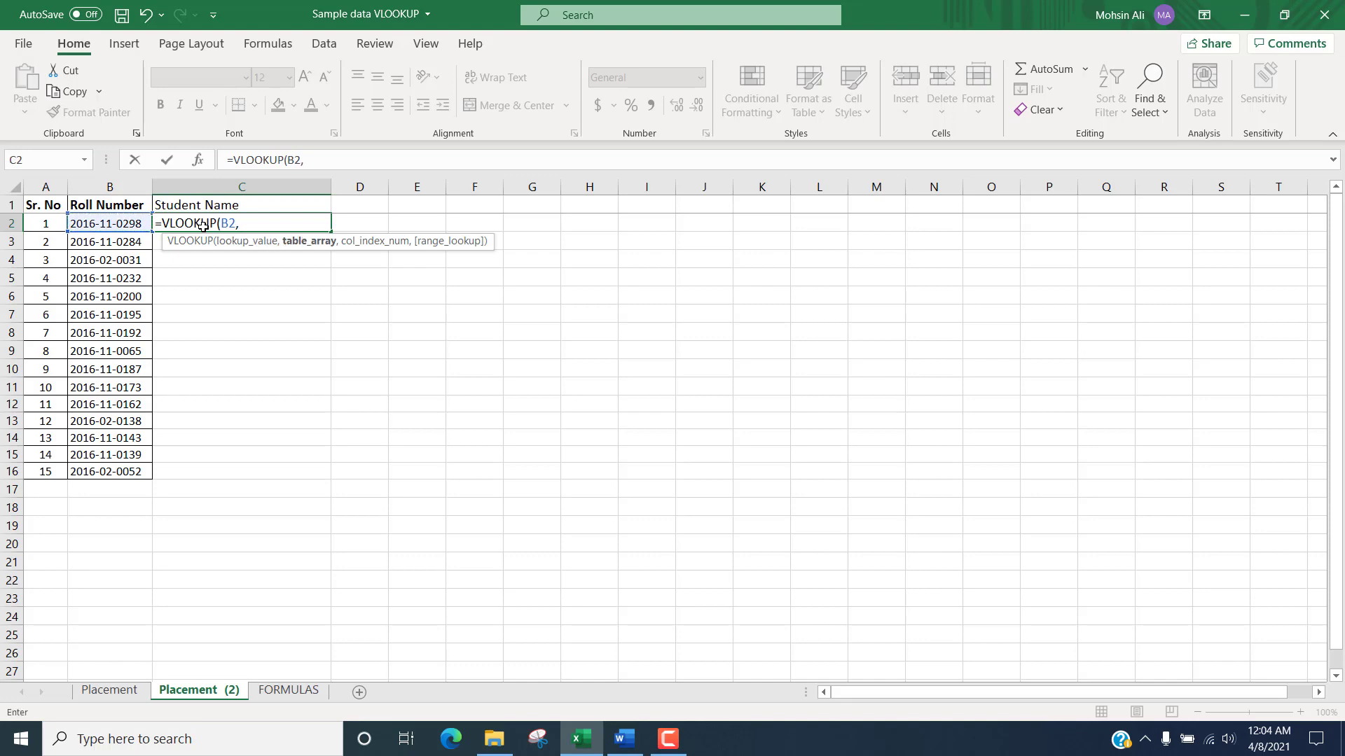
- Complete the C2 formula with the Placement sheet range B8:G52 as table array, column index 2 and FALSE for an exact match
left_click(108, 690)
scroll(138, 440, "up", 1)
scroll(138, 440, "up", 4)
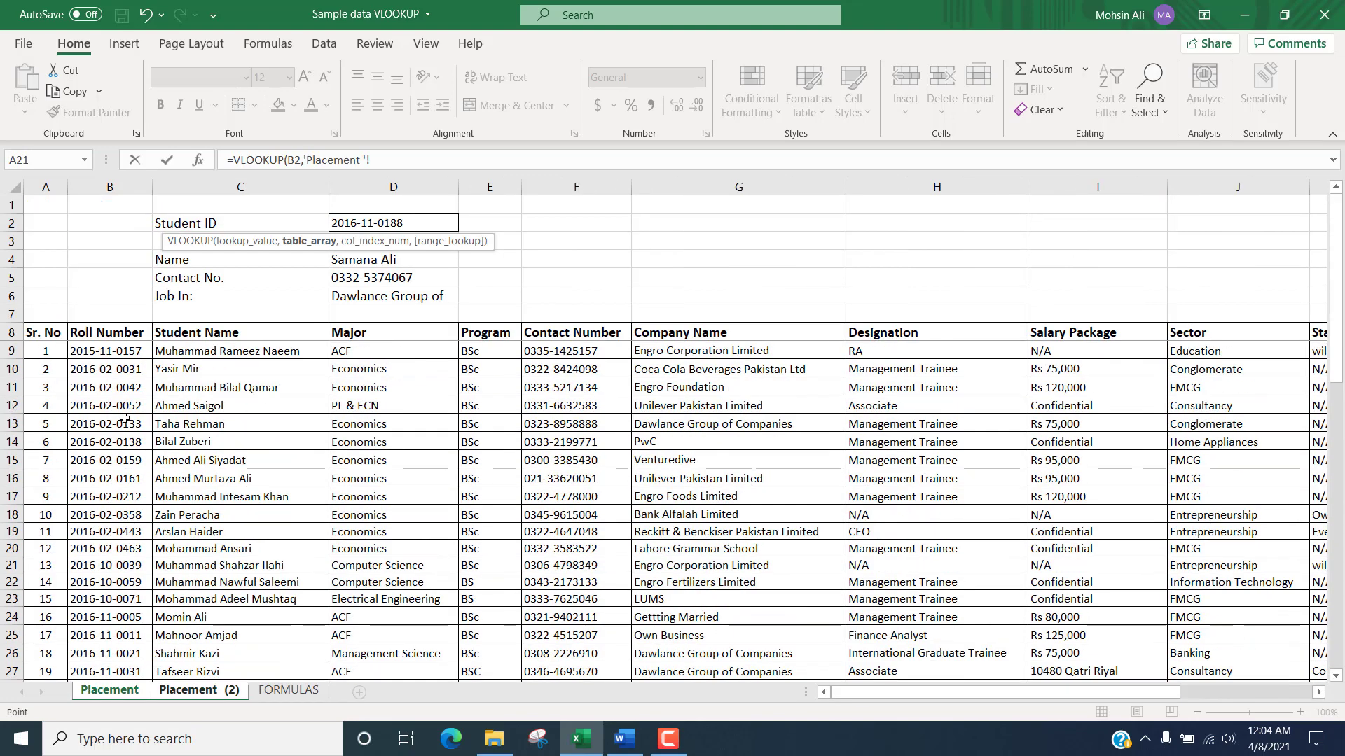
left_click_drag(105, 333, 727, 623)
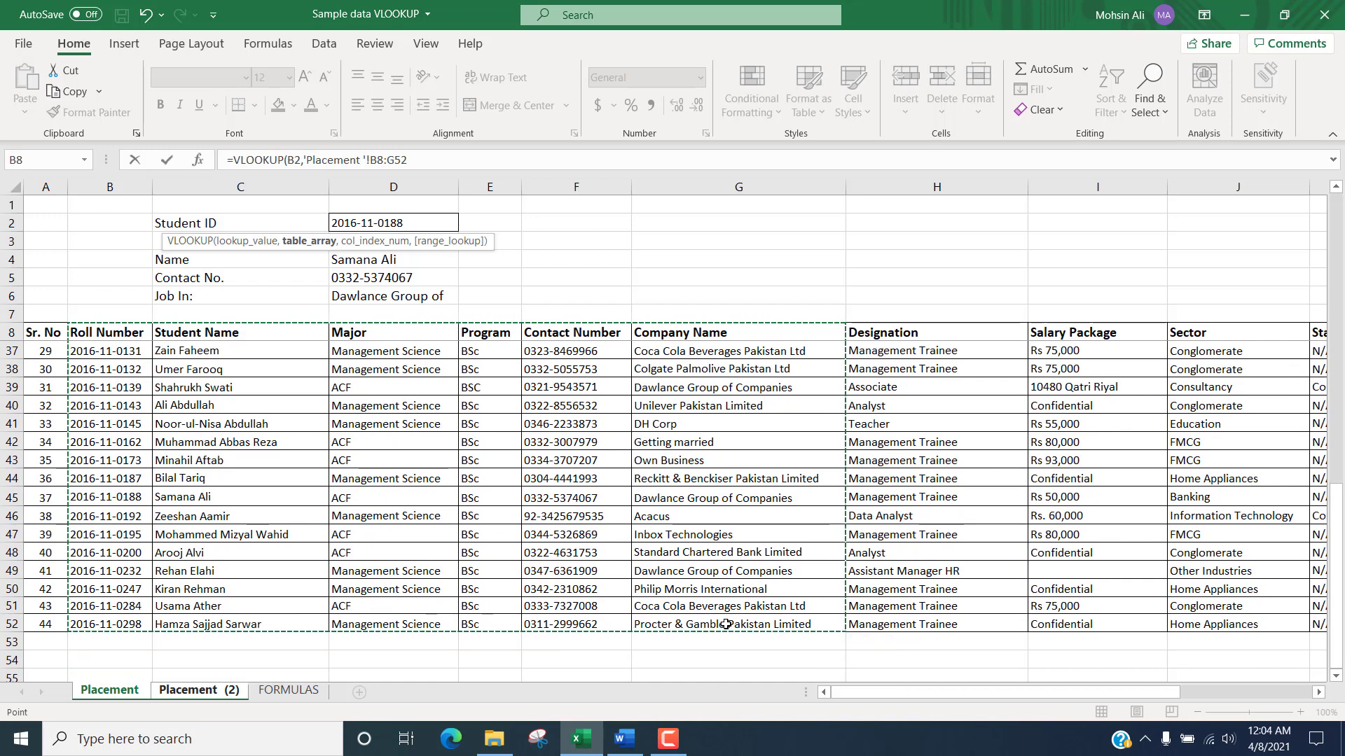
type(",2")
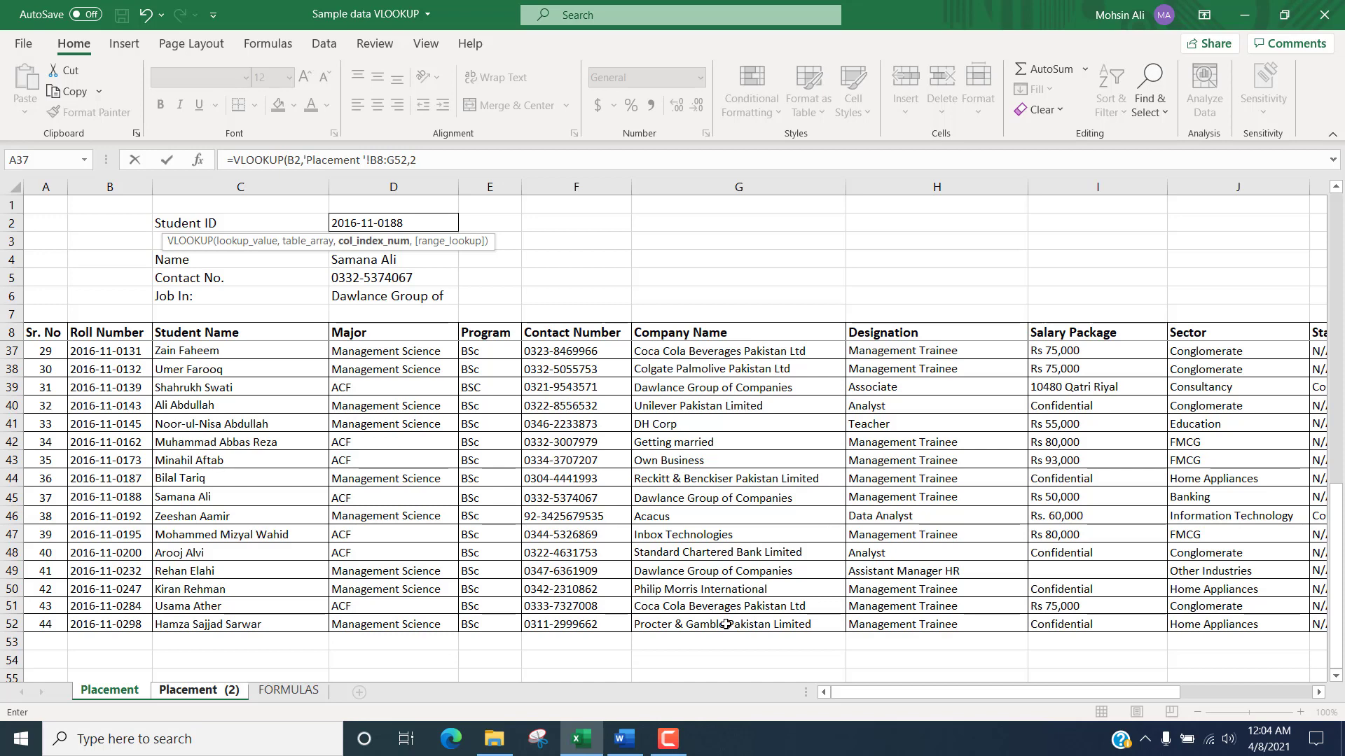
type(",")
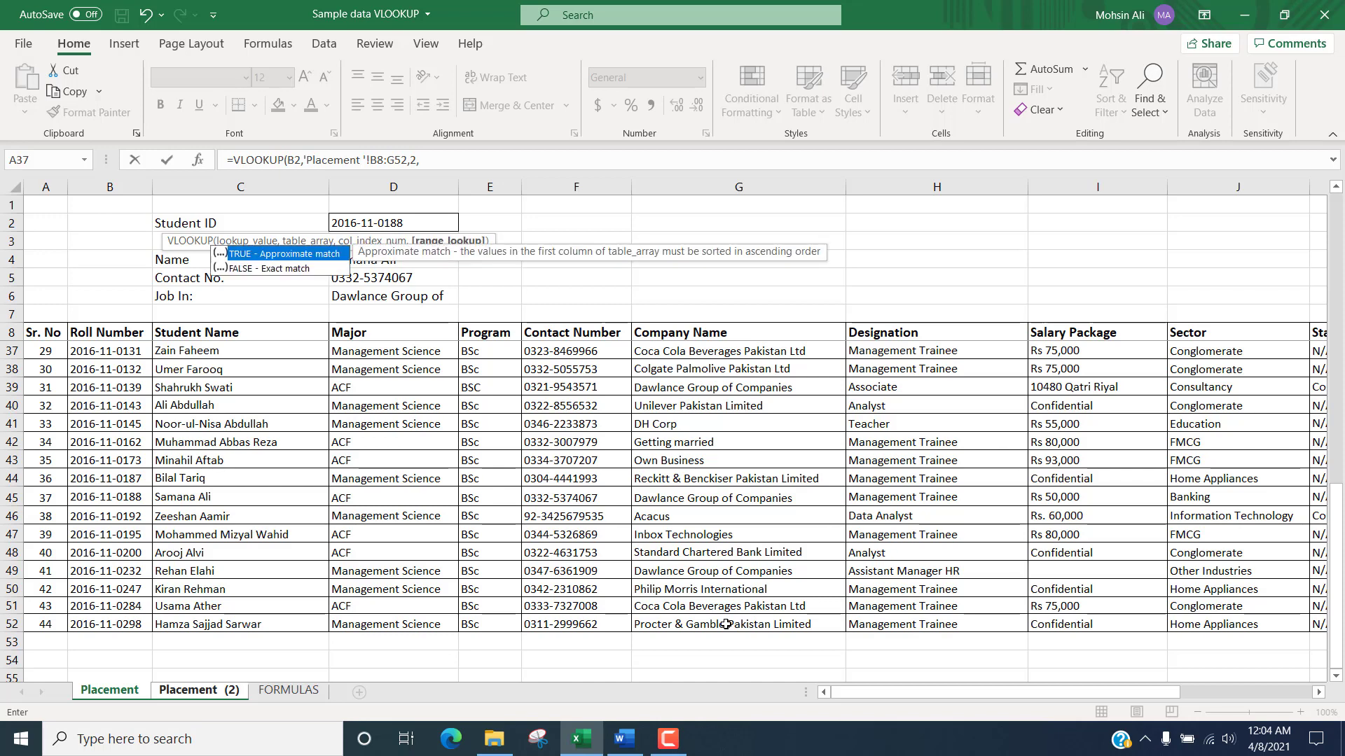
type("false)")
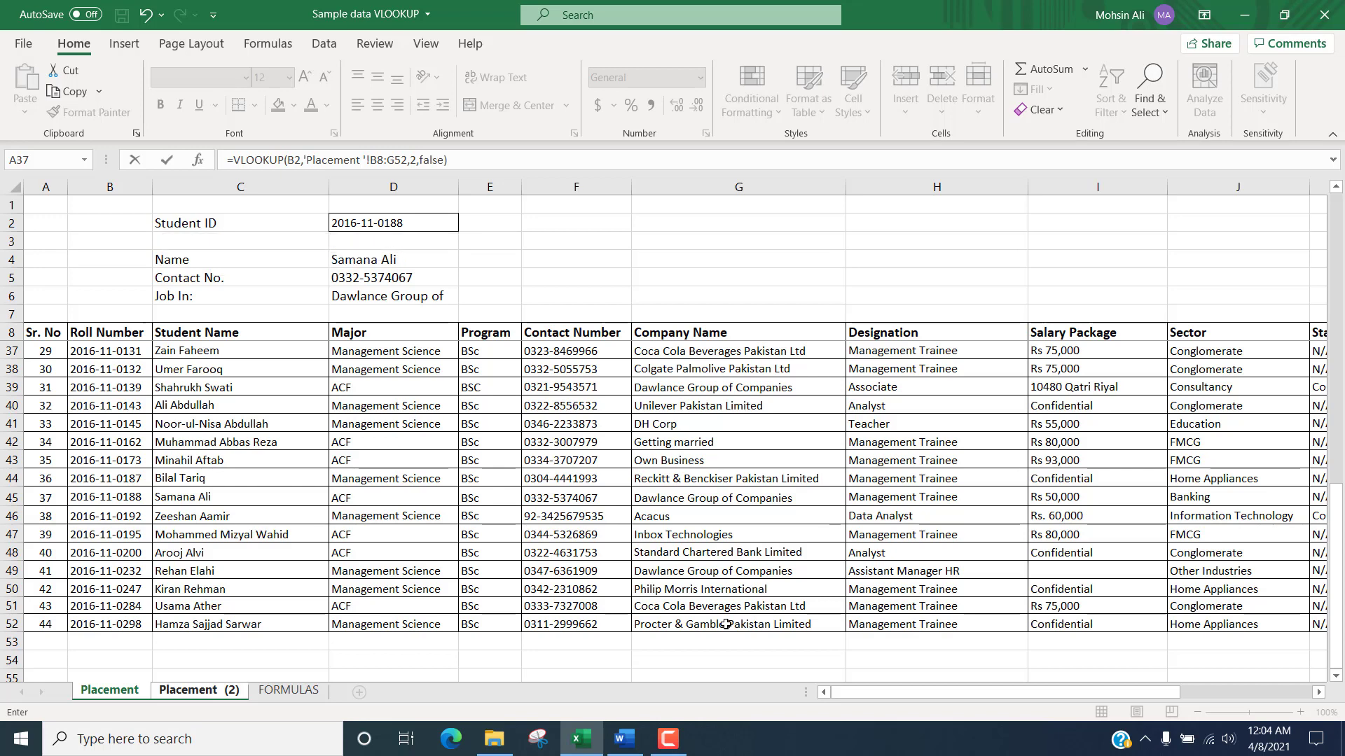
key("Return")
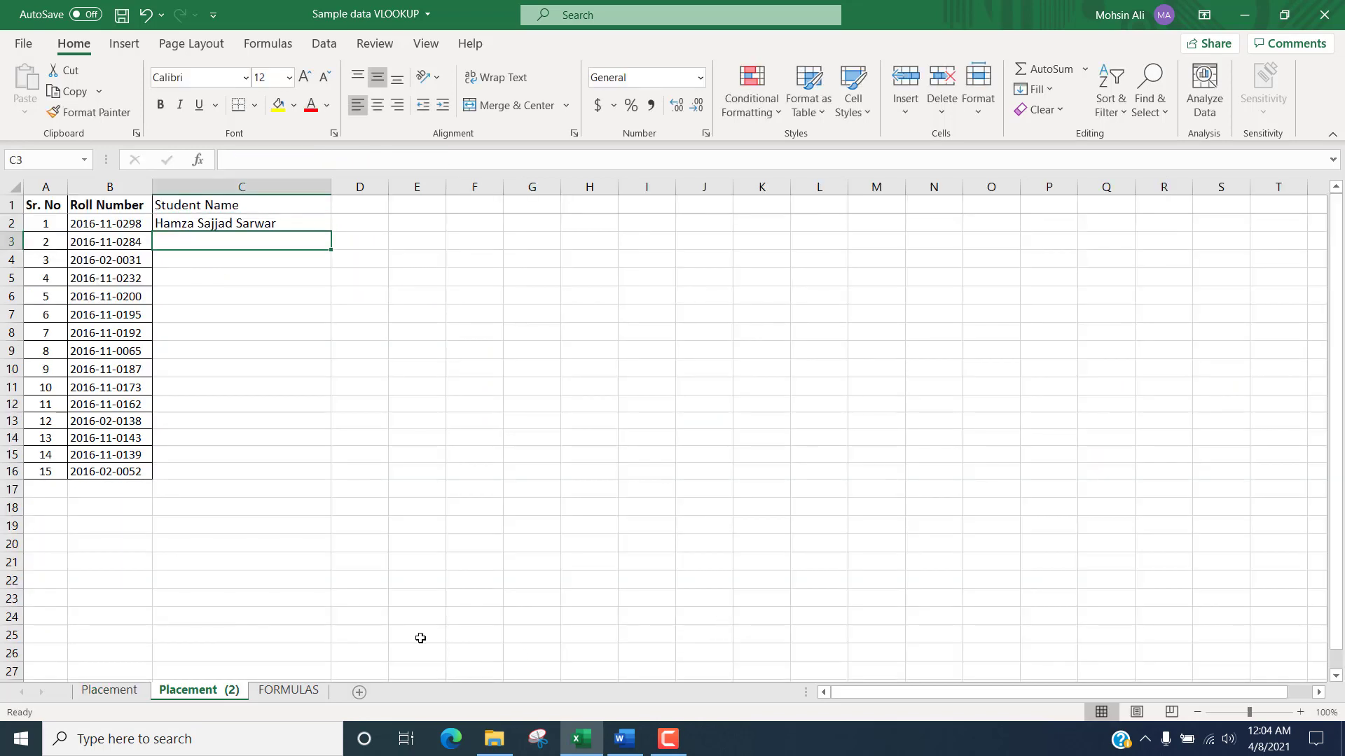
- Make the table range in the C2 formula absolute as $B$8:$G$52
left_click(251, 224)
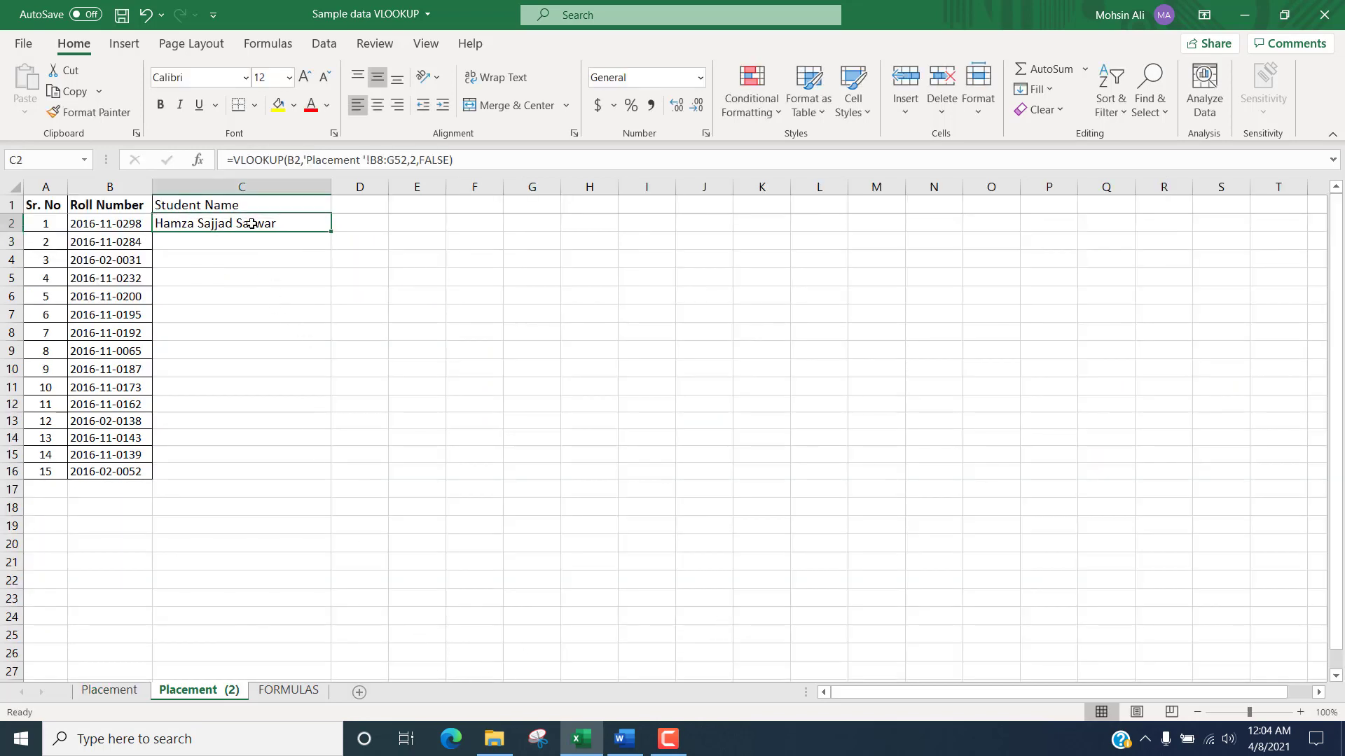
left_click(307, 162)
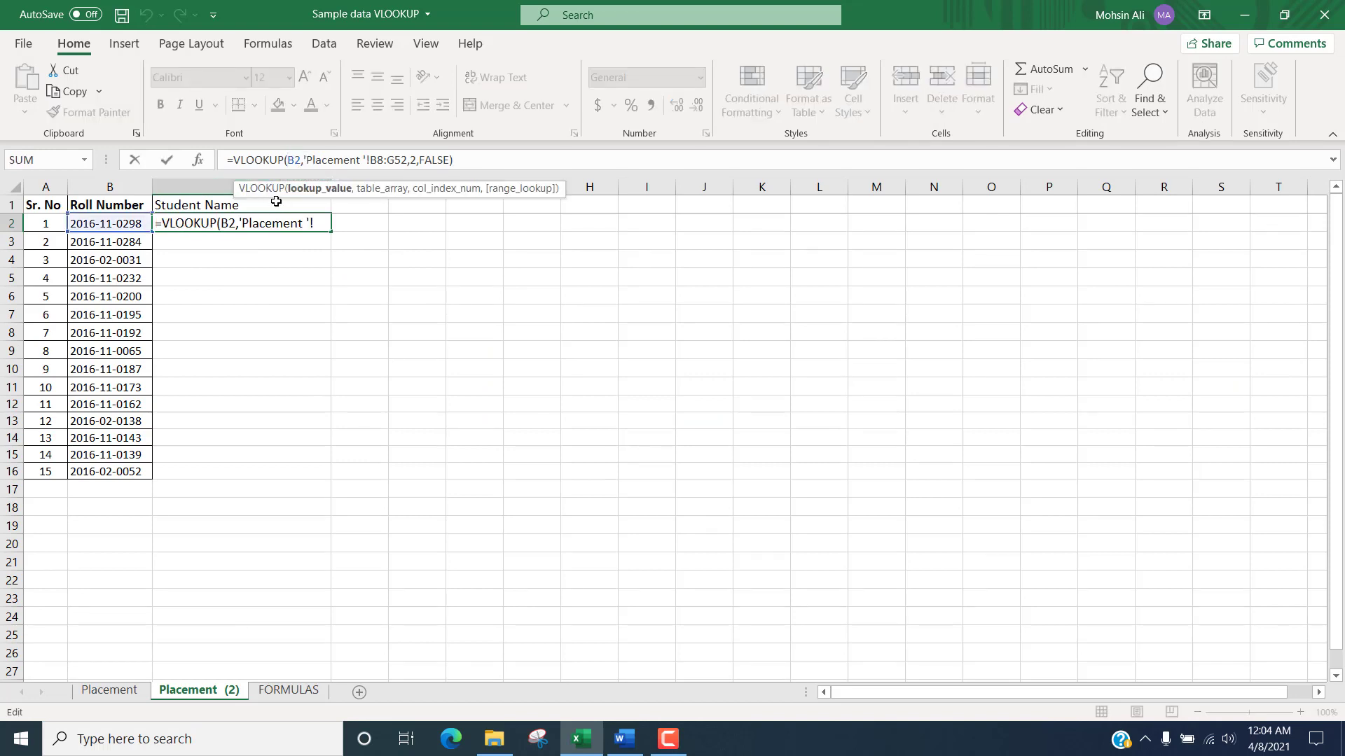
left_click(372, 161)
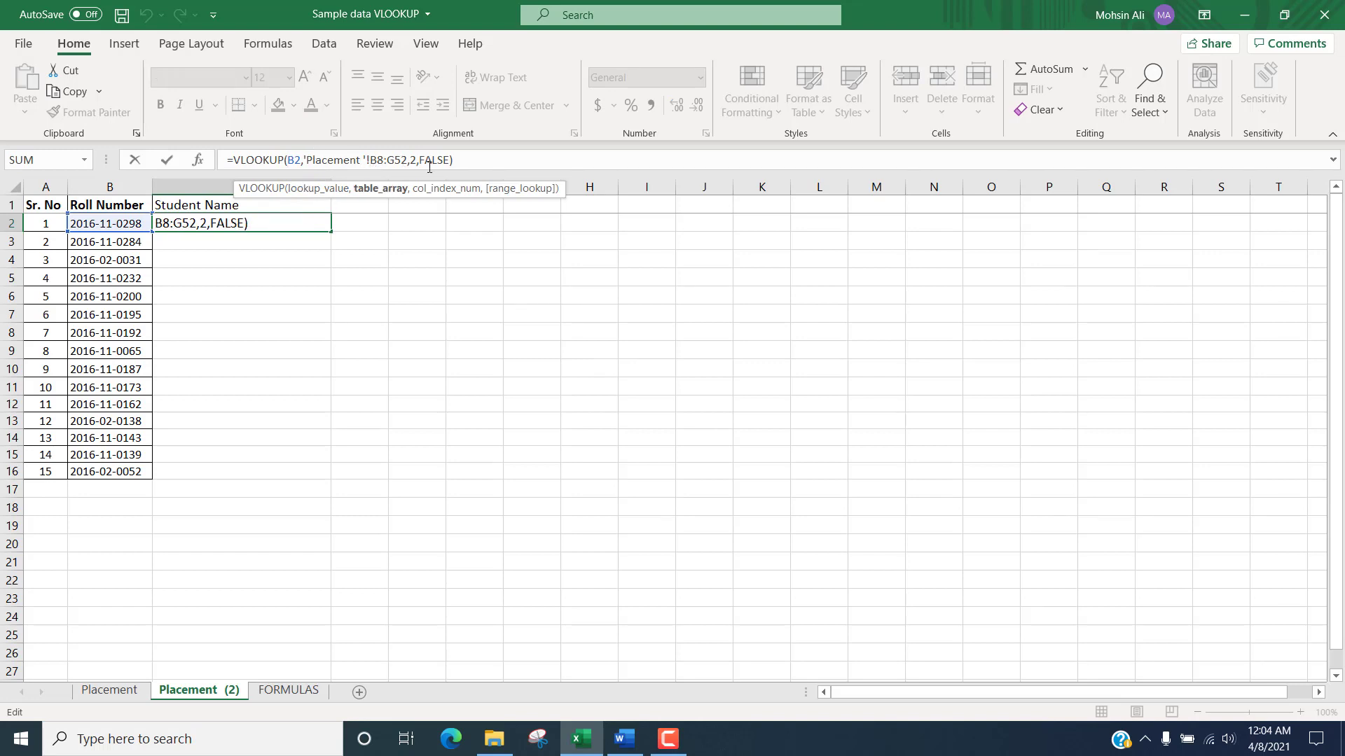
type("$B")
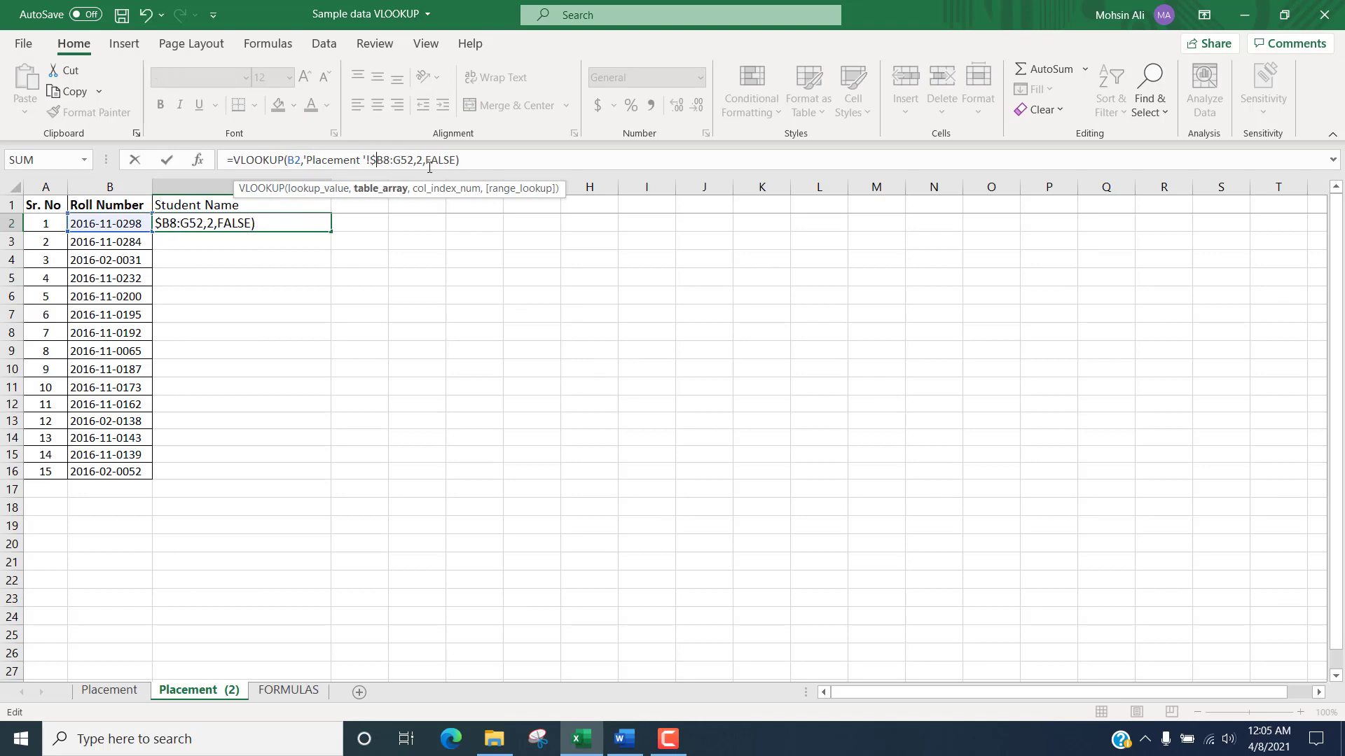
type("$8:")
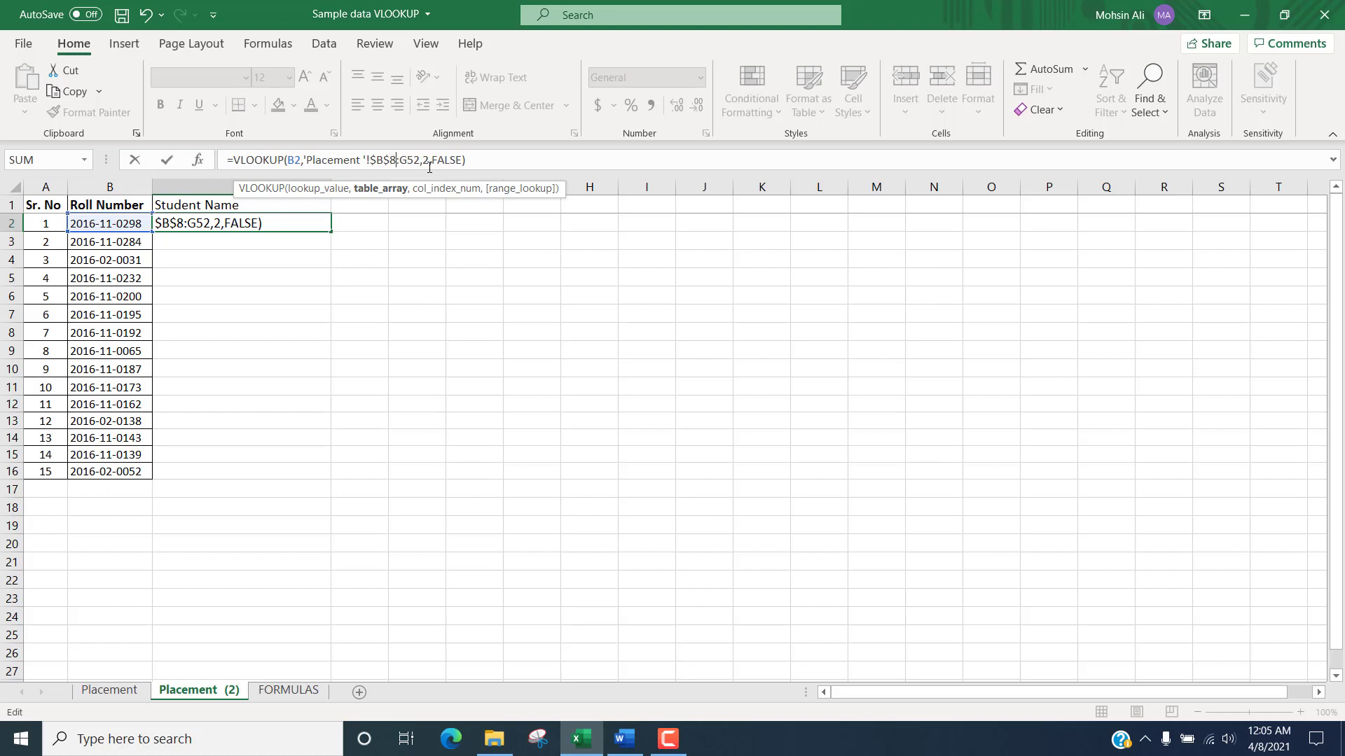
type("$G")
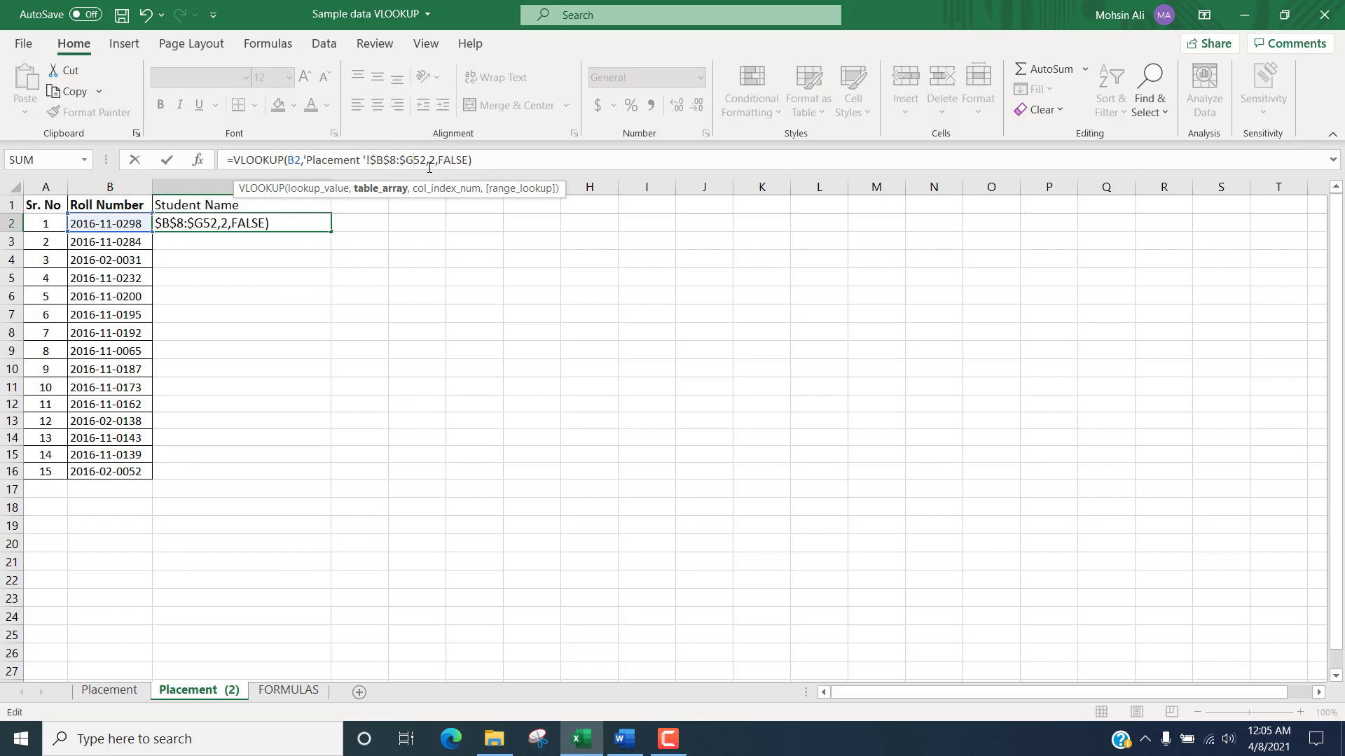
type("$")
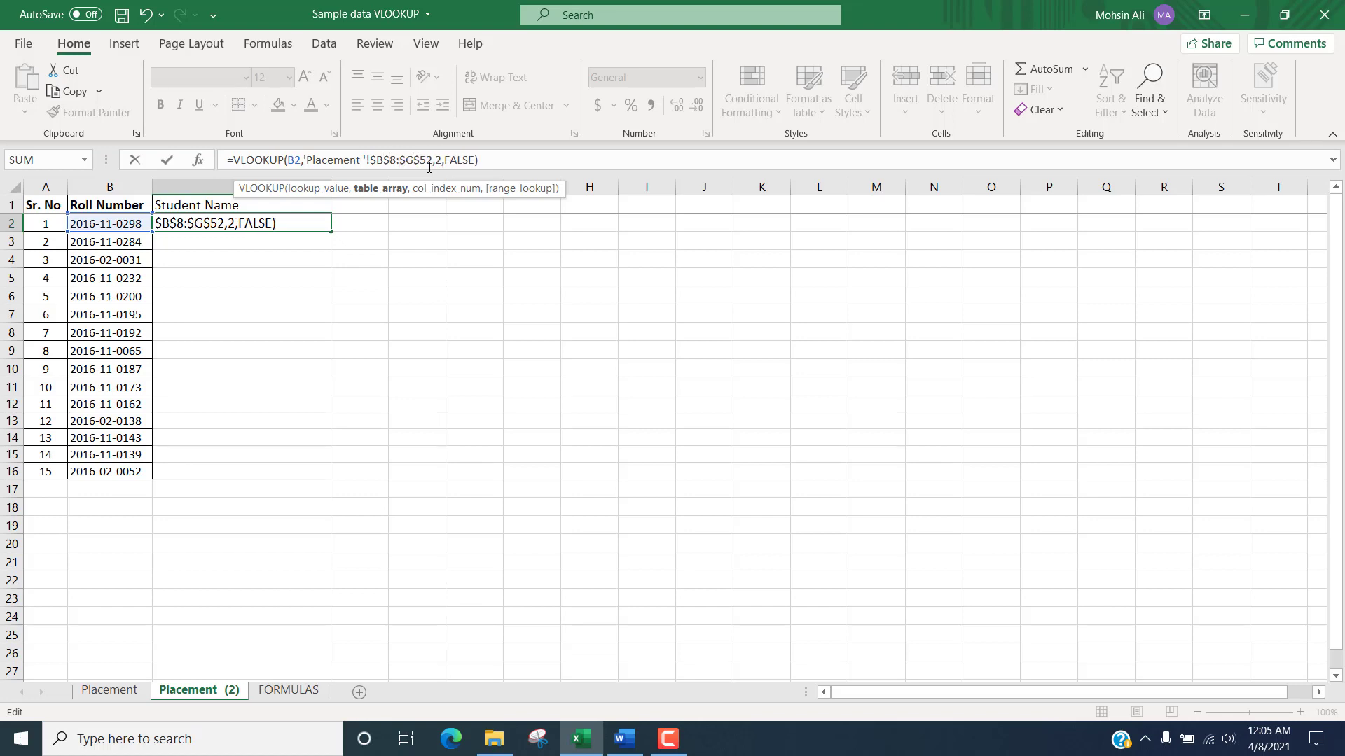
key("Return")
- Fill the C2 lookup formula down through C16 and make the Student Name header in C1 bold
left_click(249, 223)
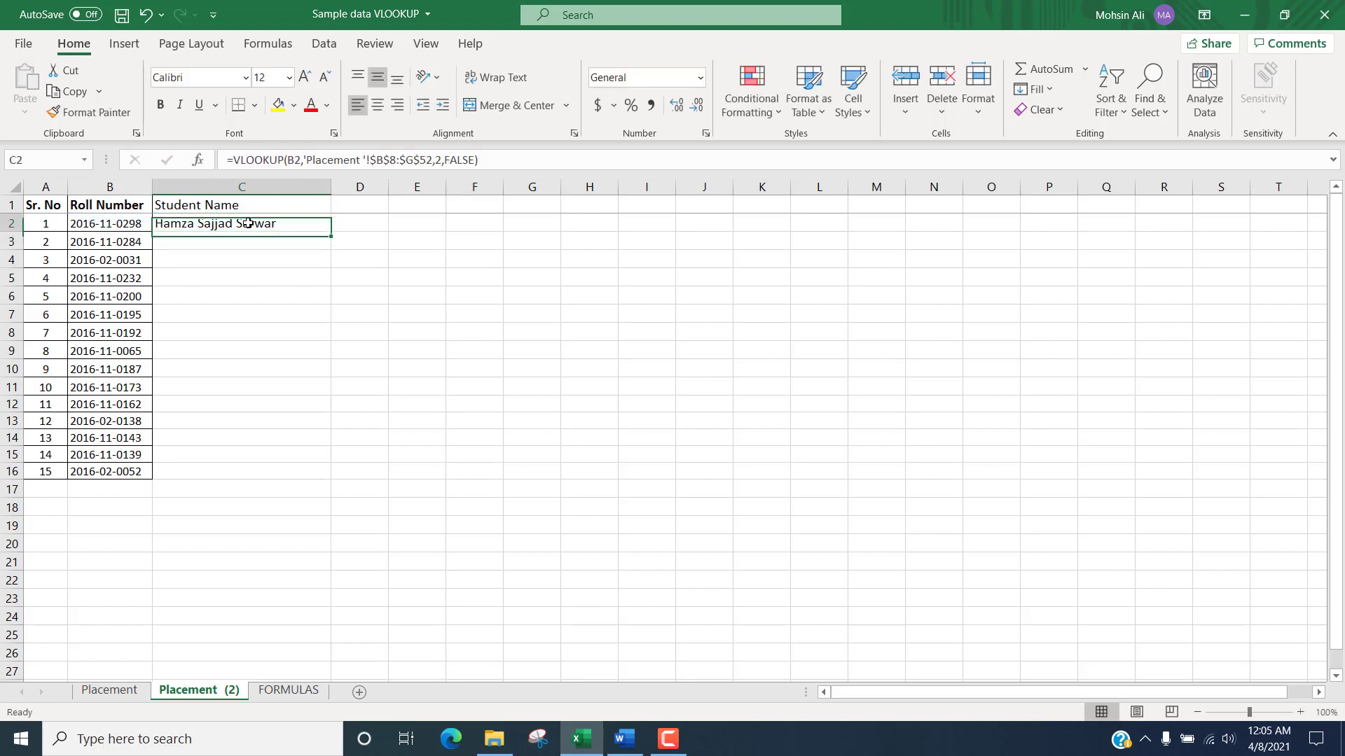
double_click(330, 236)
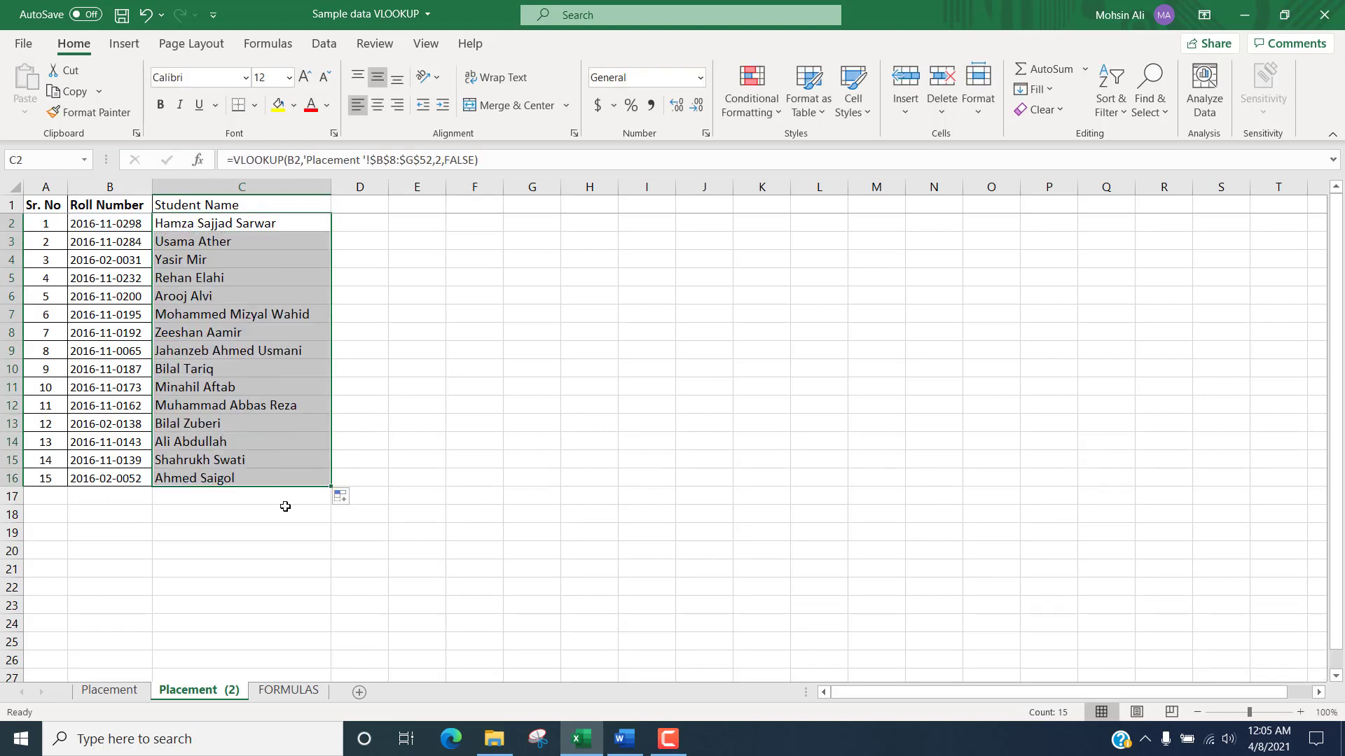
left_click(255, 529)
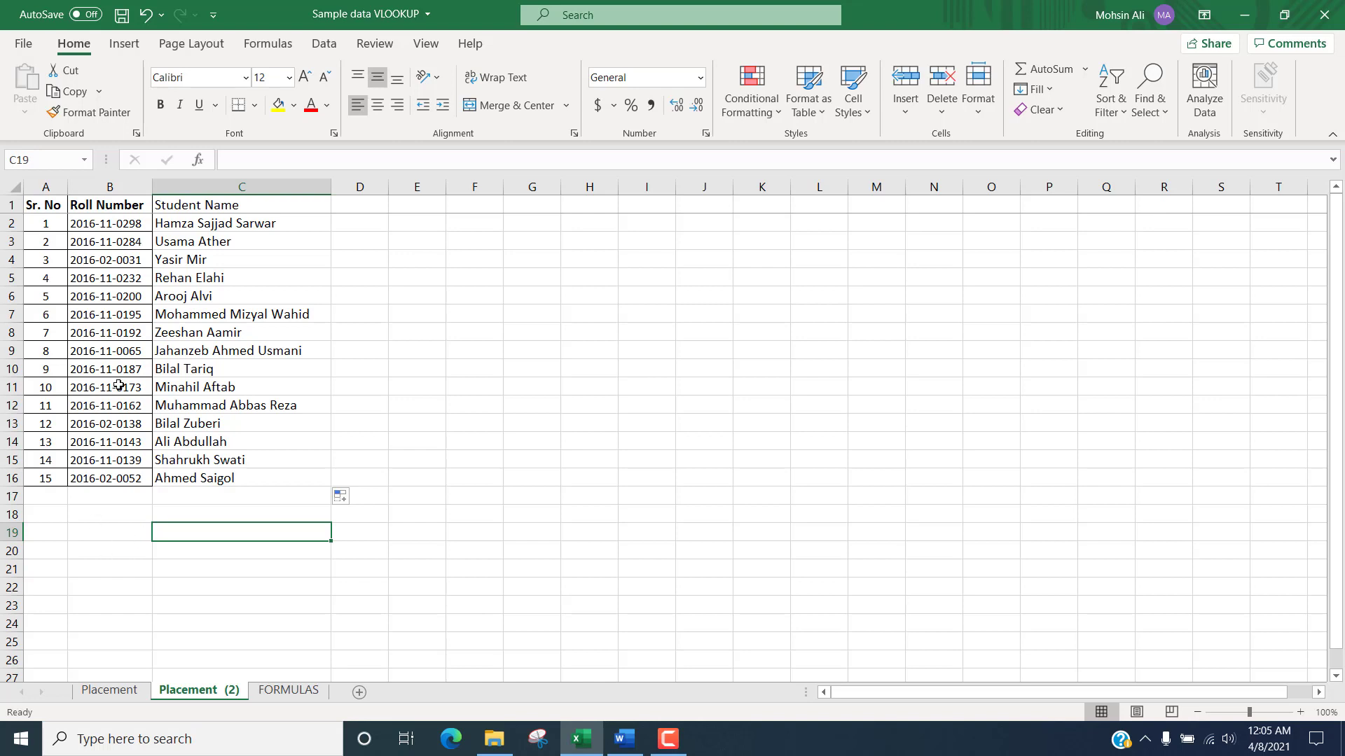
left_click(207, 207)
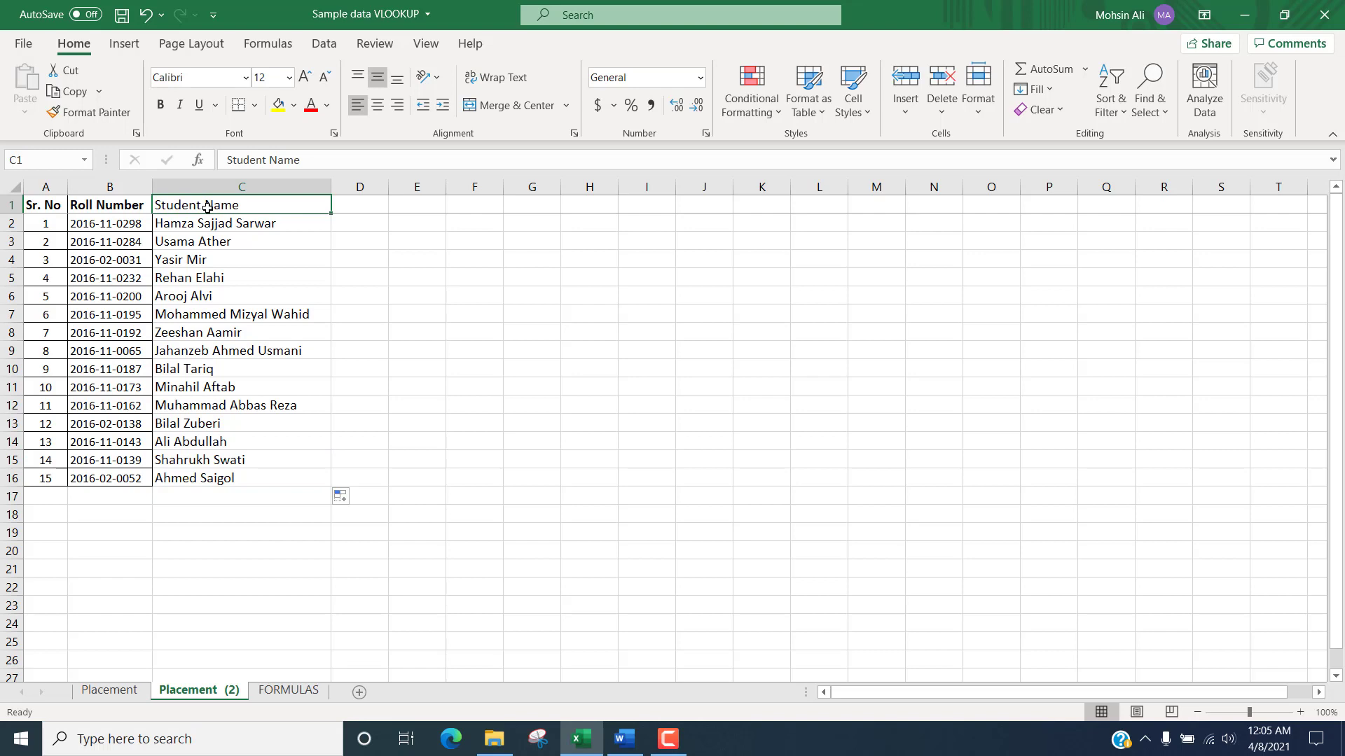
key("ctrl+b")
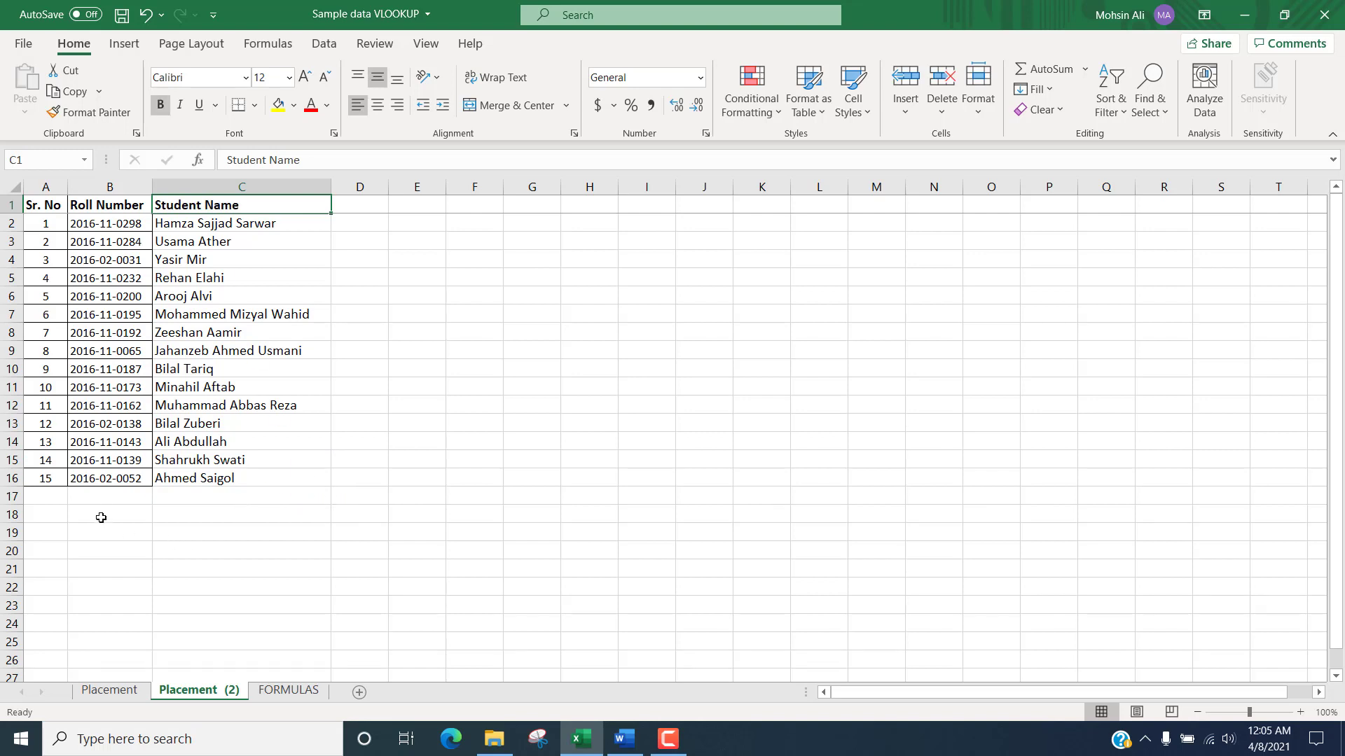
- View the Placement sheet and switch to the VLOOKUP Syntax document in Word to review the formula's arguments
left_click(117, 692)
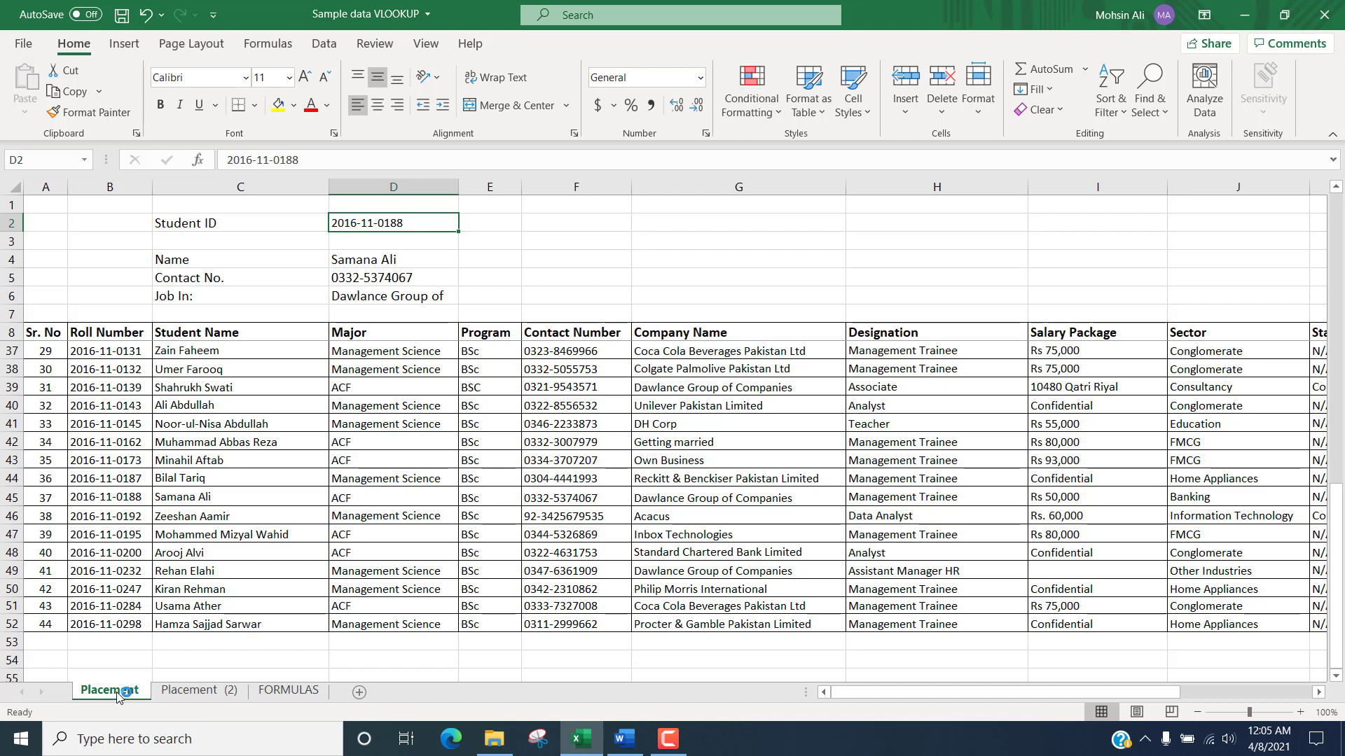
left_click(628, 748)
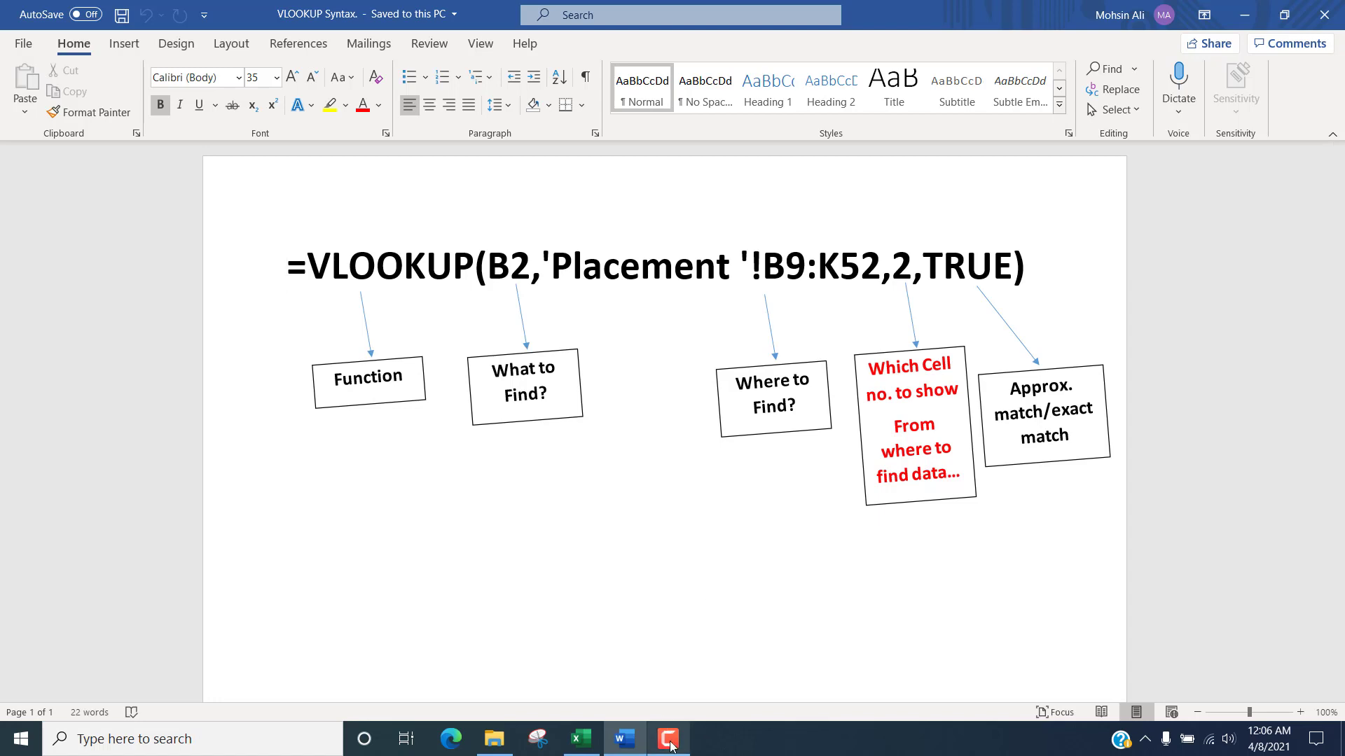
mouse_move(676, 745)
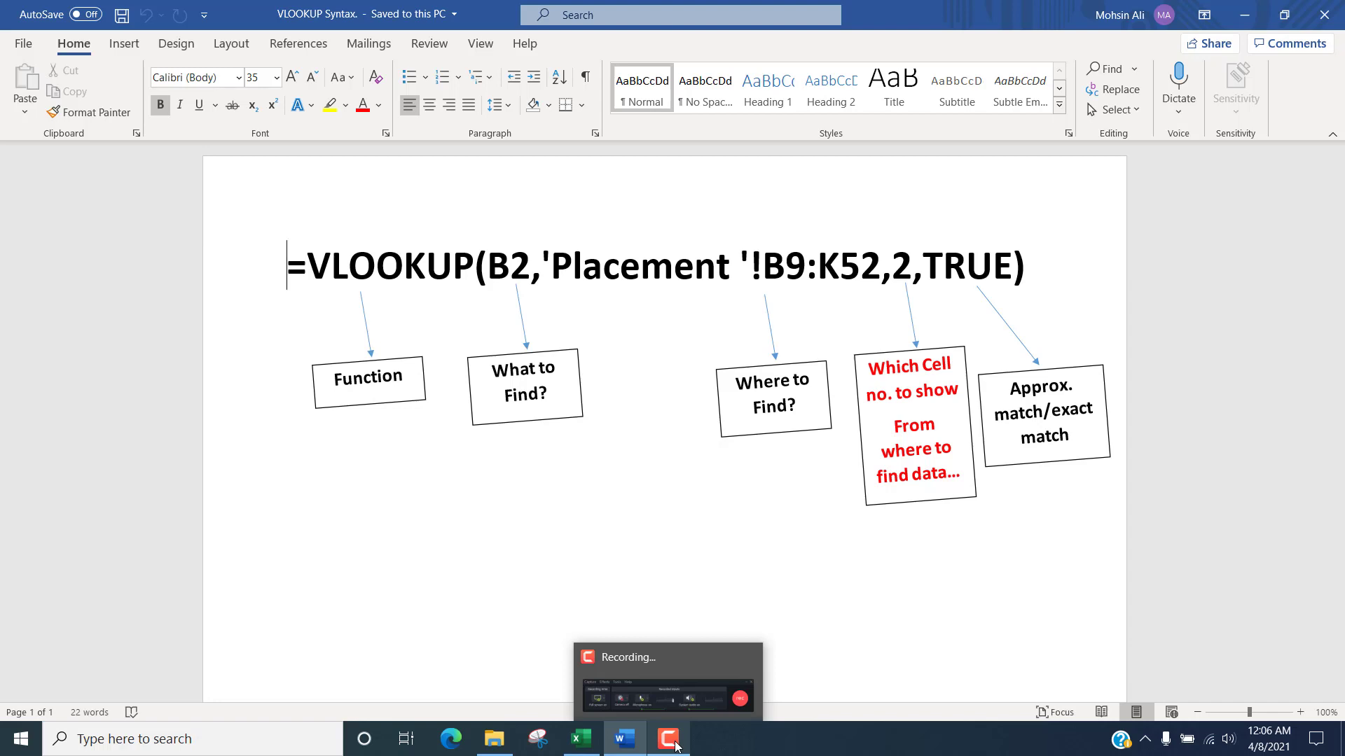
left_click(676, 746)
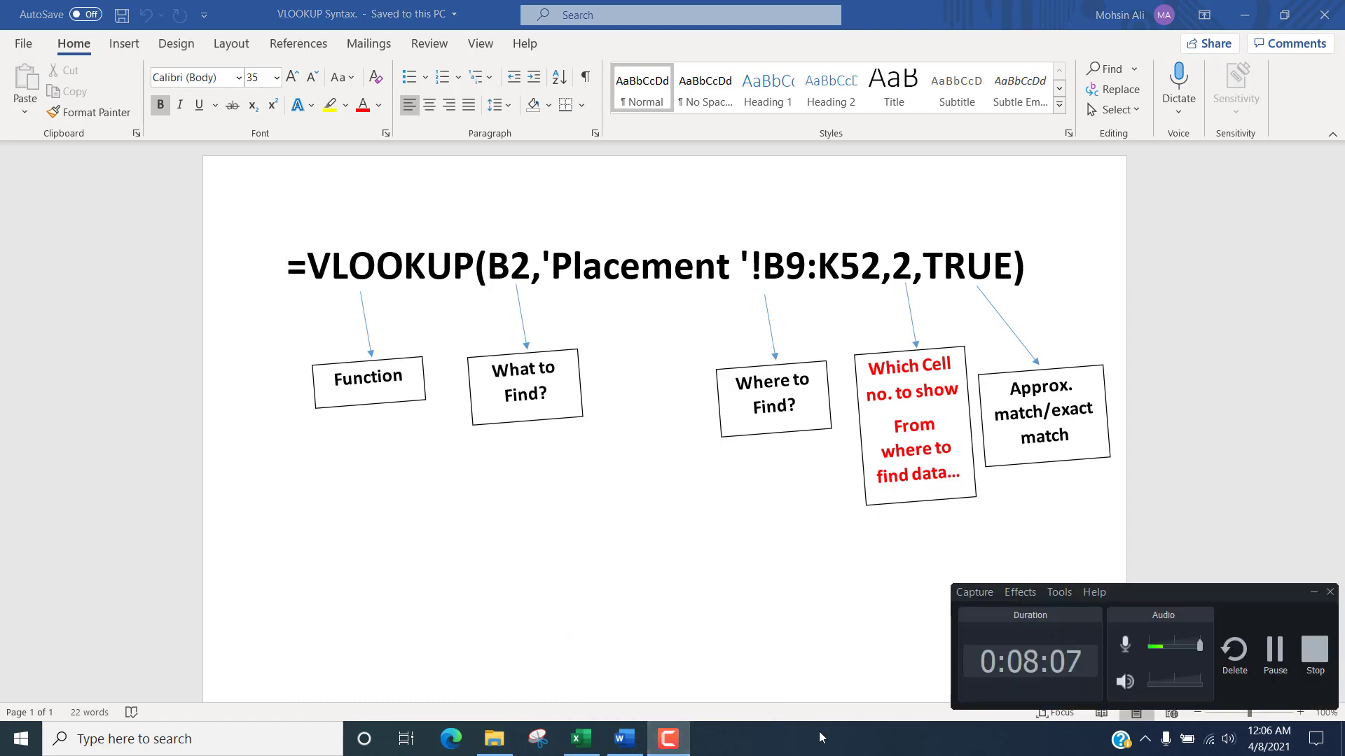